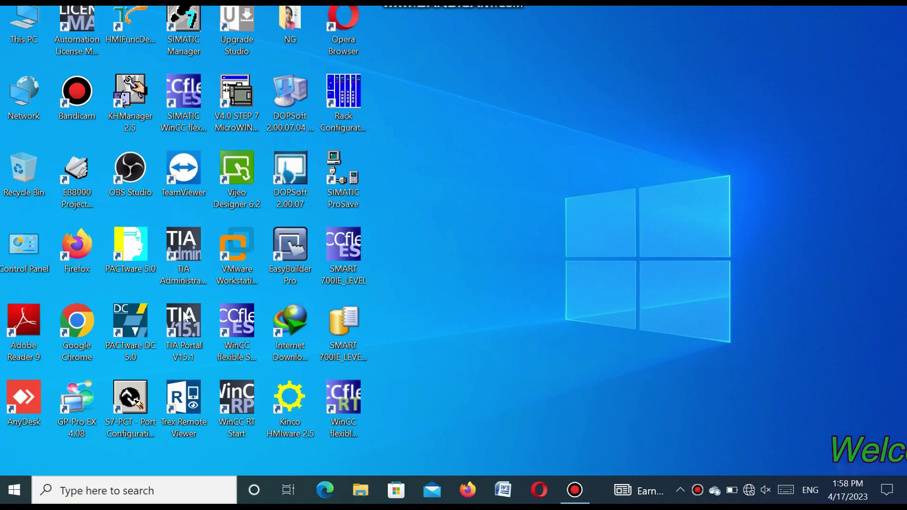
# Launch TIA Portal V15.1 and start a new project named "PLC Upload Project".
pyautogui.doubleClick(186, 328)
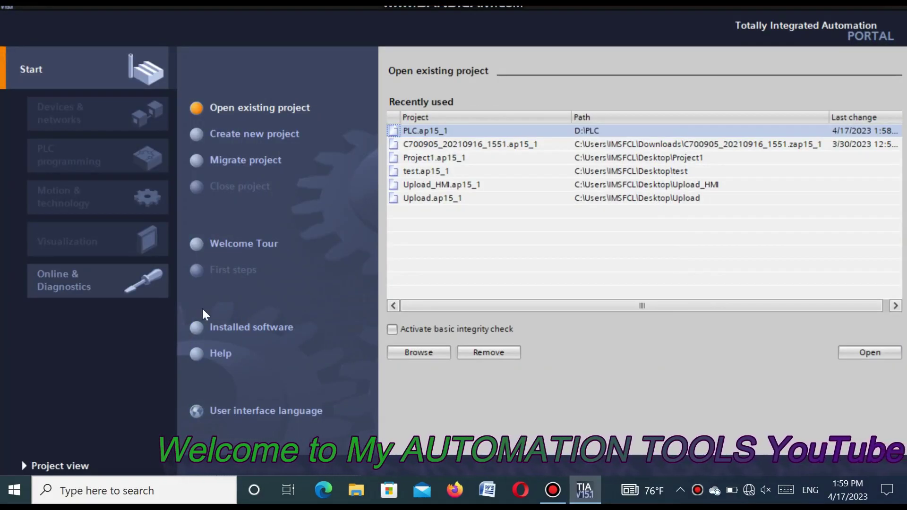
pyautogui.click(245, 135)
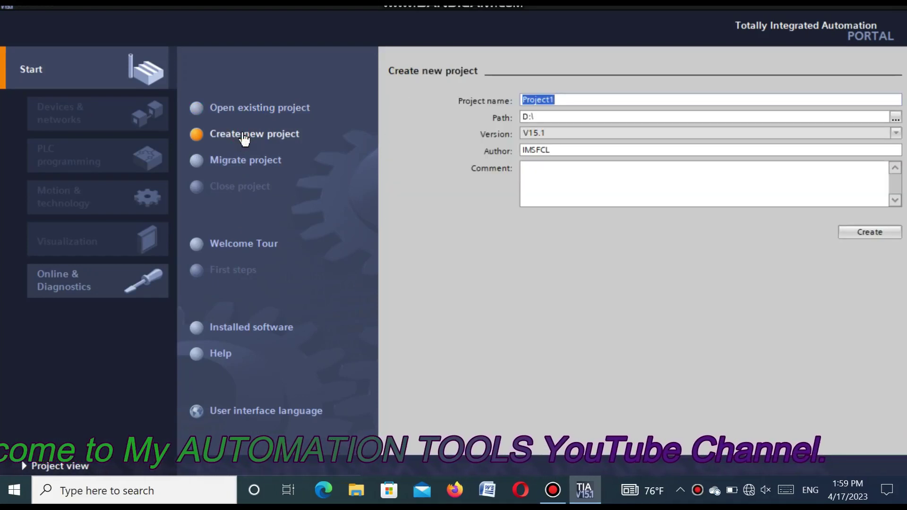
pyautogui.write('PLC')
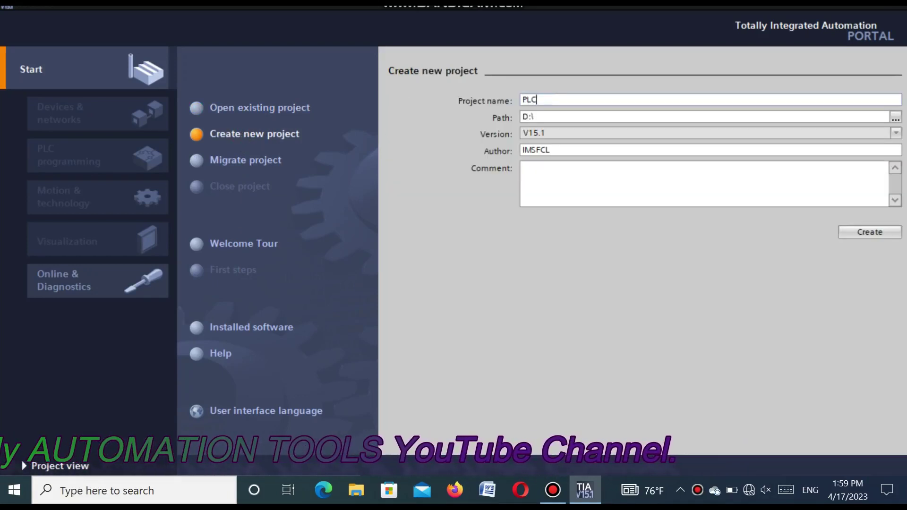
pyautogui.write(' Upload ')
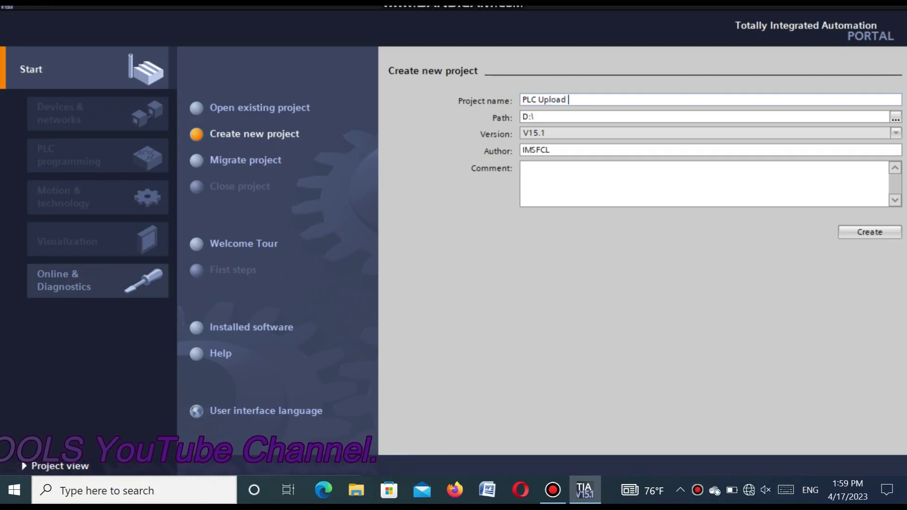
pyautogui.write('Project')
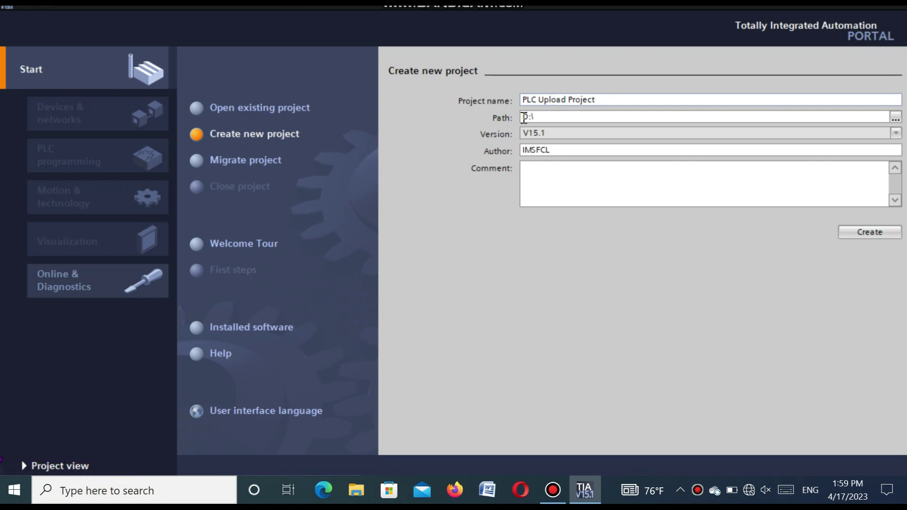
# Set the new project's storage path to the PLC folder on drive D:.
pyautogui.click(895, 118)
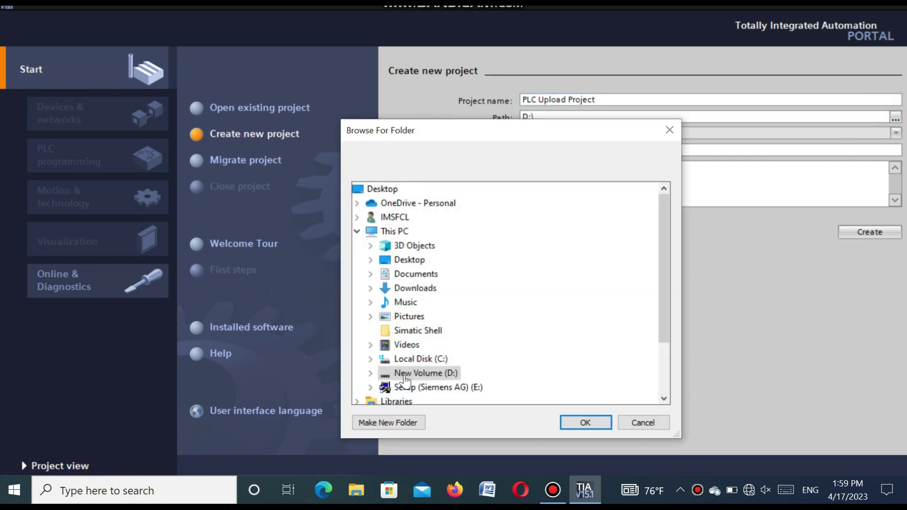
pyautogui.click(372, 371)
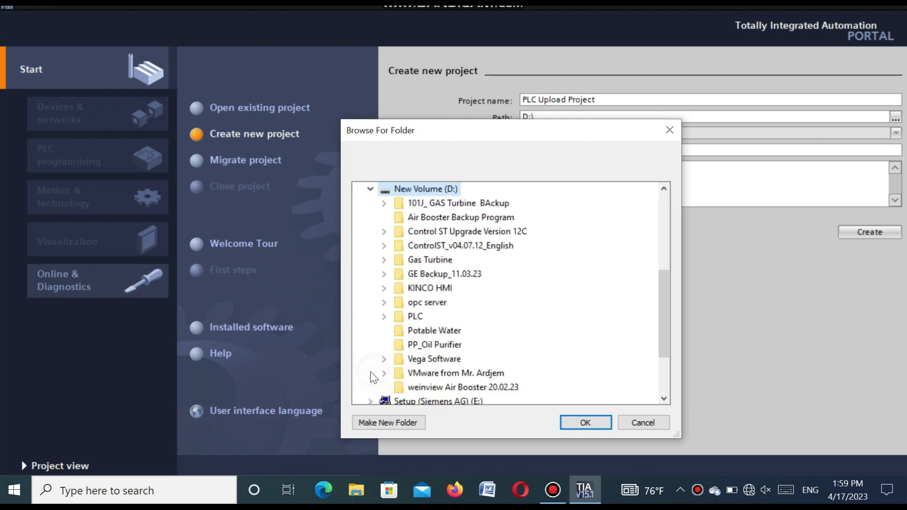
pyautogui.doubleClick(428, 316)
pyautogui.click(581, 421)
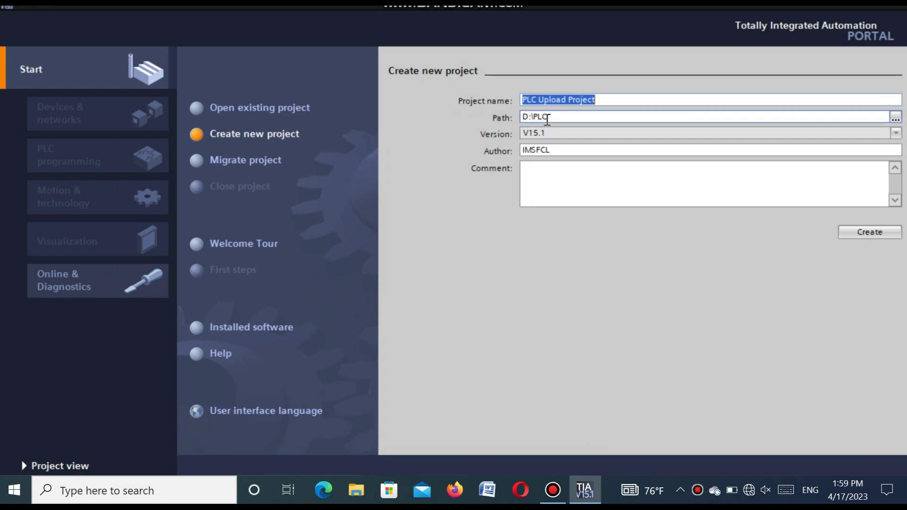
# Enter the project comment "PLC program upload from S7-300 CPU".
pyautogui.click(626, 186)
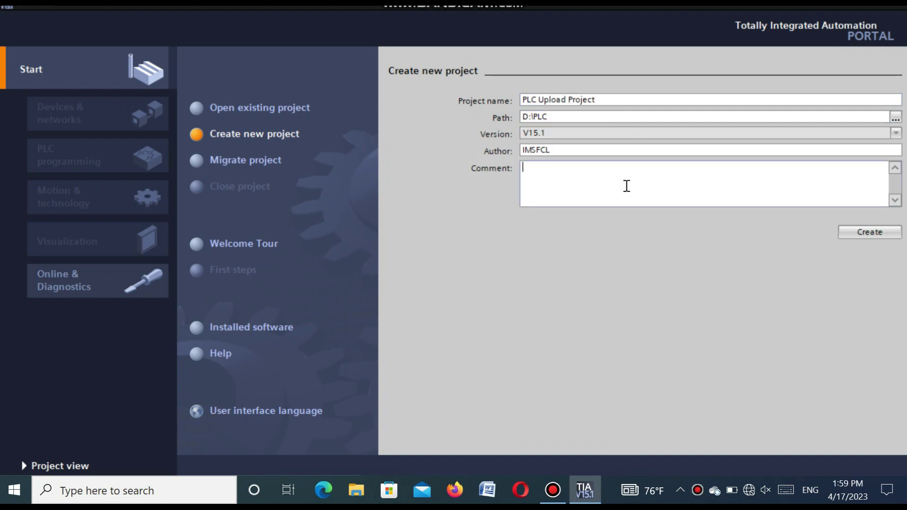
pyautogui.write('PLC program')
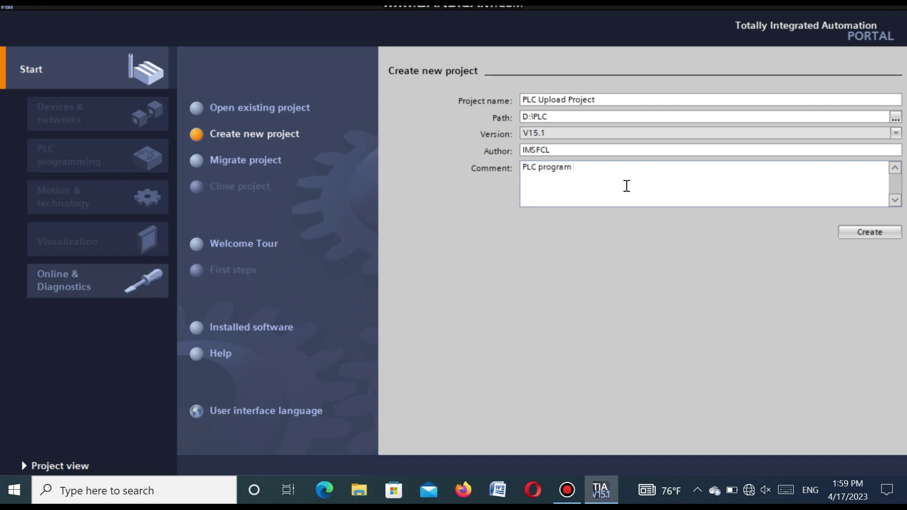
pyautogui.write(' upl')
pyautogui.write('oad ')
pyautogui.write('from ')
pyautogui.write('P')
pyautogui.press('BackSpace')
pyautogui.write('S3-')
pyautogui.press('BackSpace')
pyautogui.press('BackSpace')
pyautogui.write('7-300')
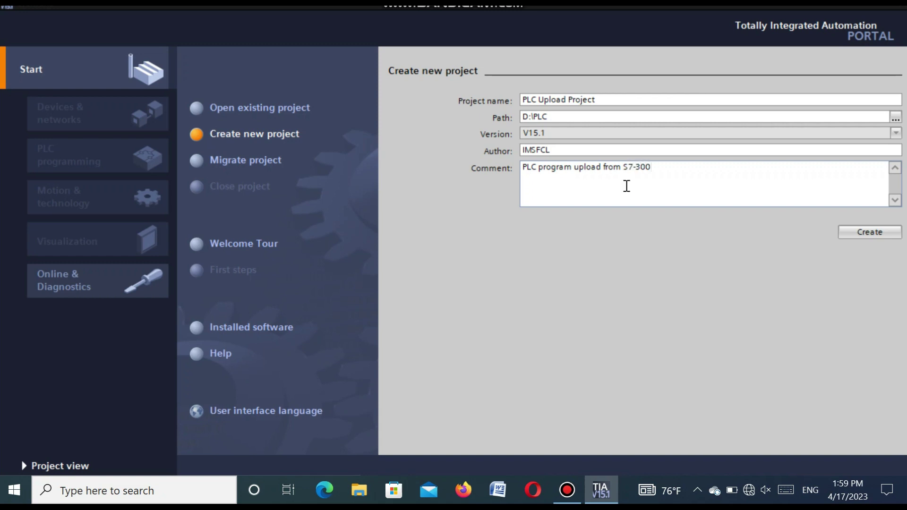
pyautogui.write(' P')
pyautogui.press('BackSpace')
pyautogui.write('CPU')
# Set the project's storage path to the root of New Volume (D:) and create the project.
pyautogui.click(858, 231)
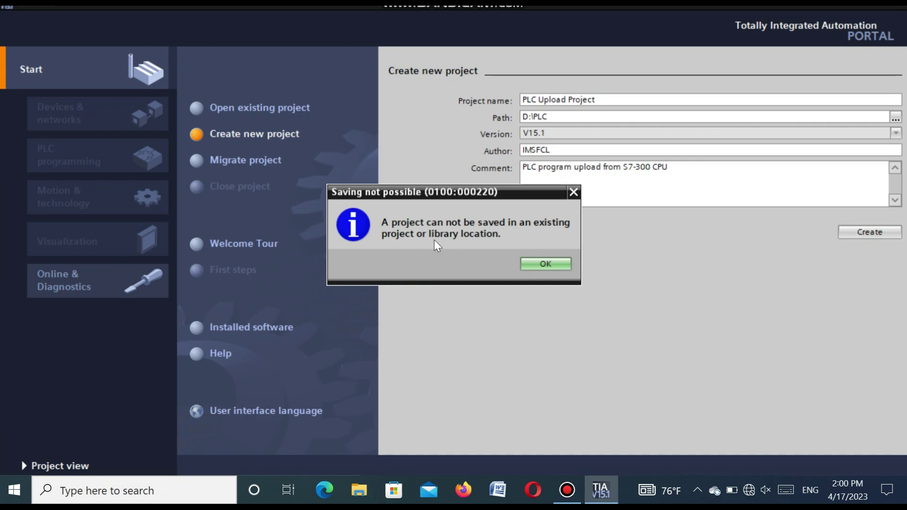
pyautogui.click(543, 264)
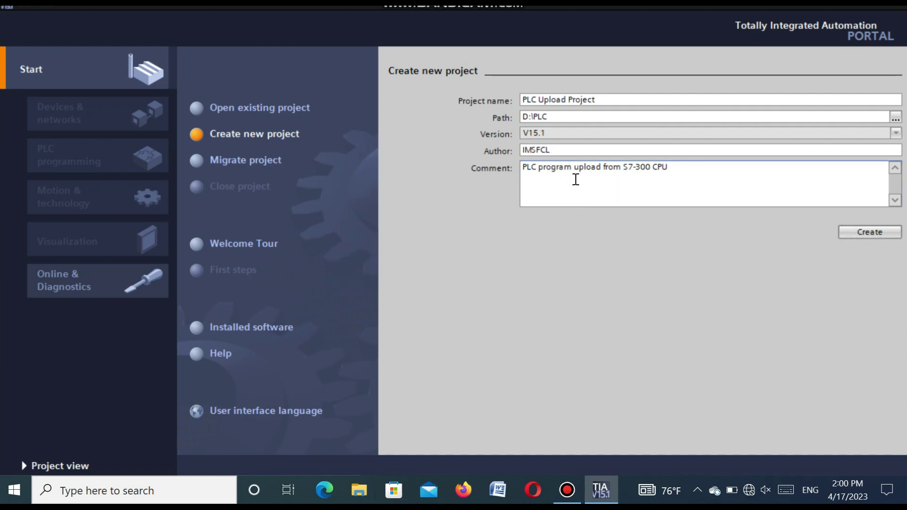
pyautogui.click(894, 118)
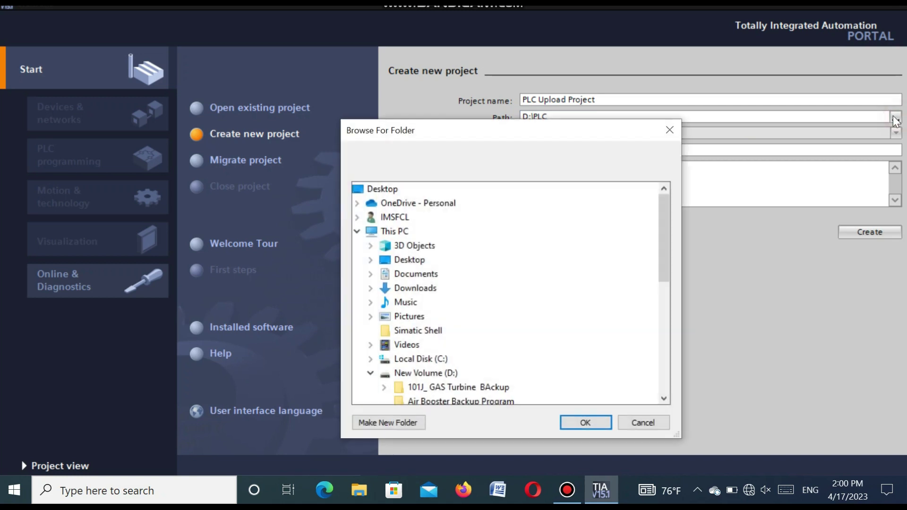
pyautogui.click(427, 373)
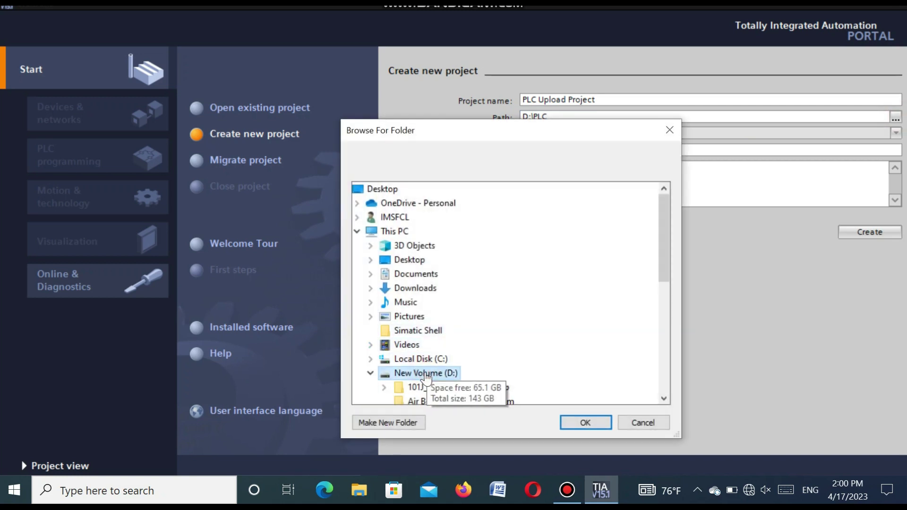
pyautogui.click(588, 421)
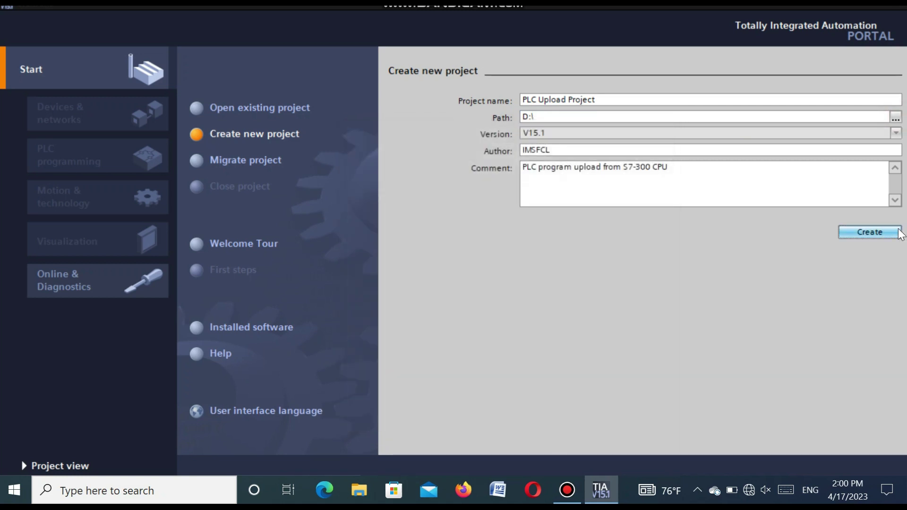
pyautogui.click(874, 233)
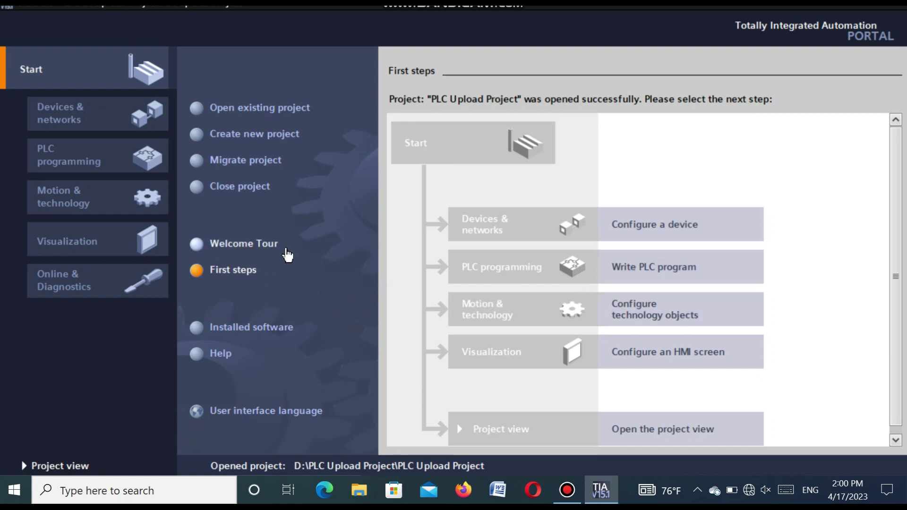
# Add an S7-300 CPU 313C-2 DP, article number 6ES7 313-6CG04-0AB0, as the PLC programming device and open its Main block.
pyautogui.click(645, 270)
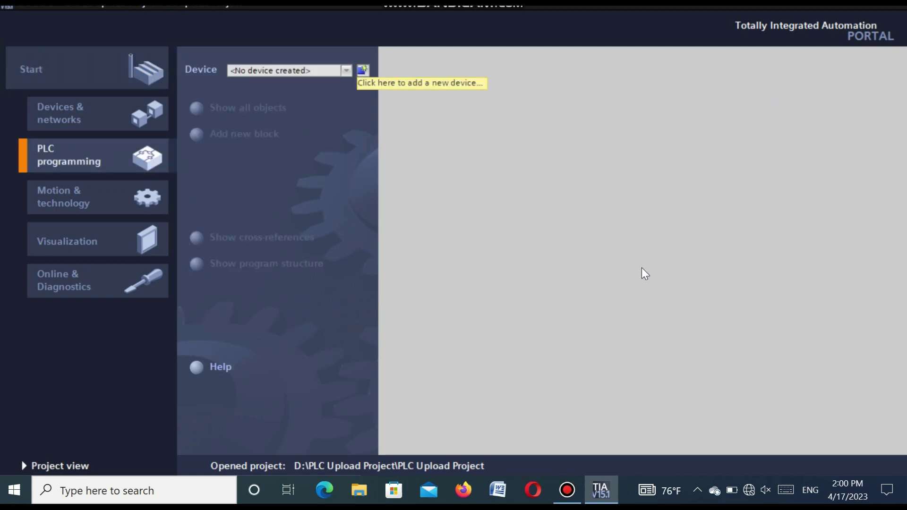
pyautogui.click(364, 69)
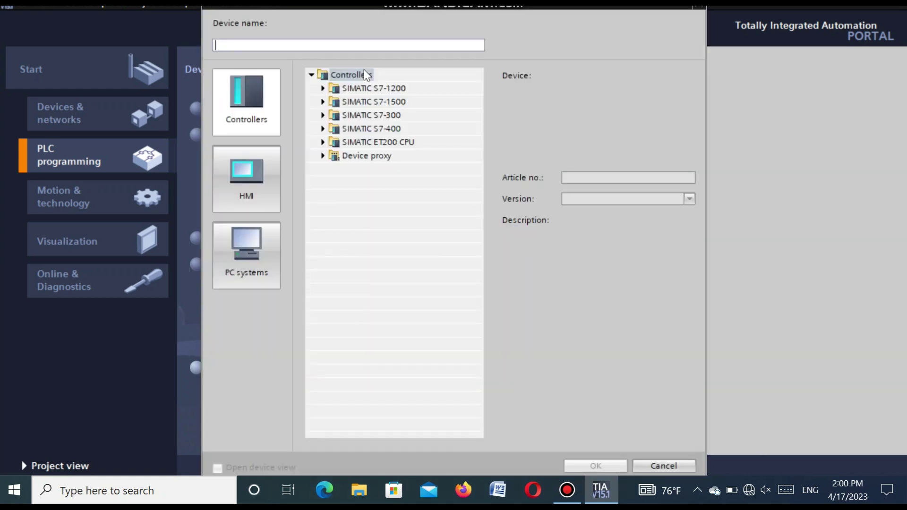
pyautogui.click(323, 115)
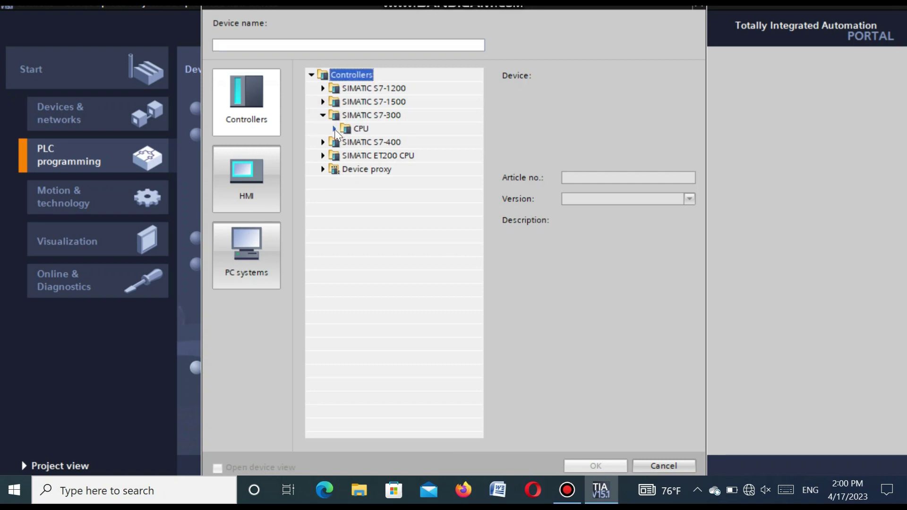
pyautogui.click(334, 129)
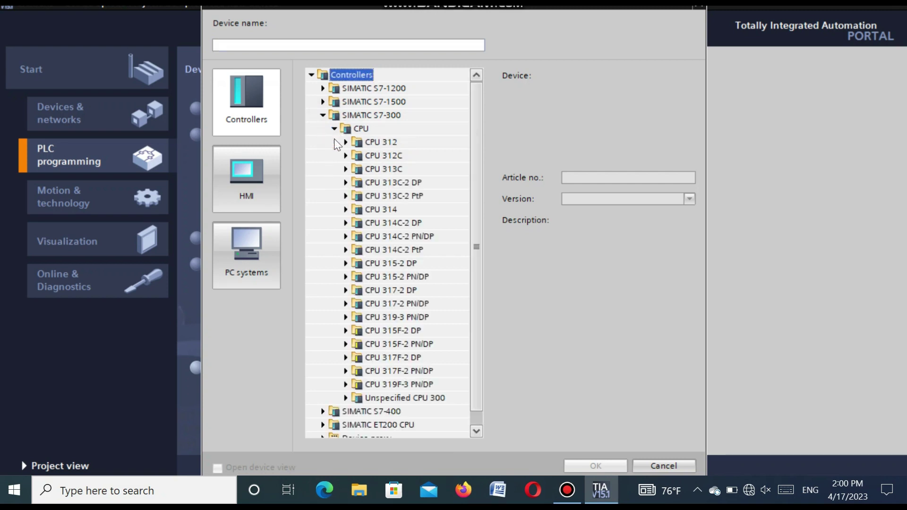
pyautogui.click(345, 183)
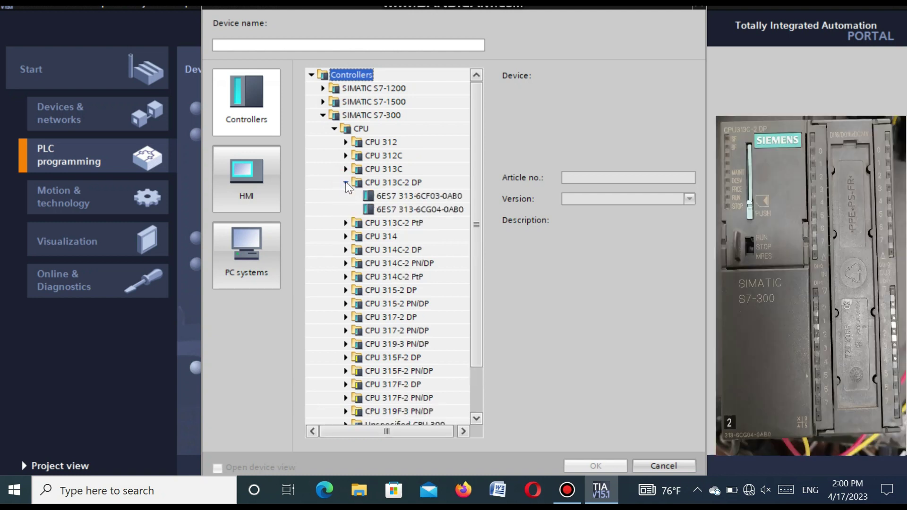
pyautogui.click(427, 210)
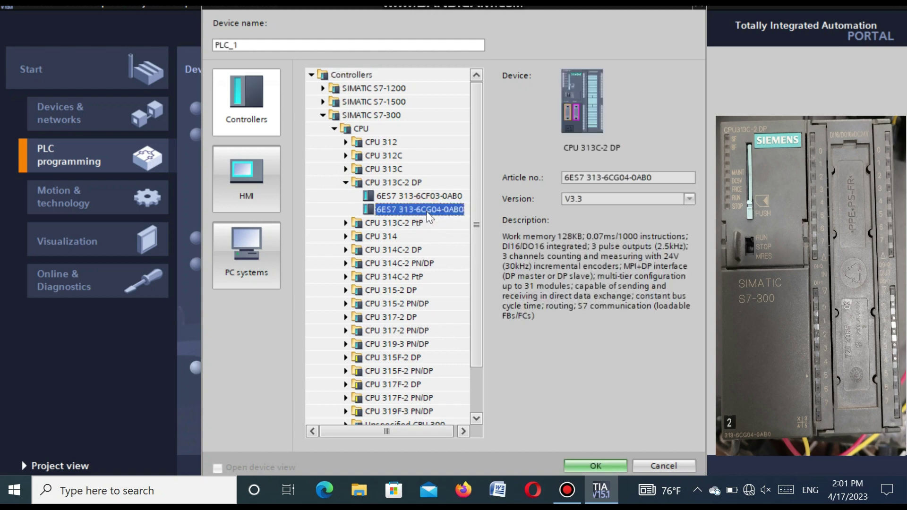
pyautogui.click(596, 466)
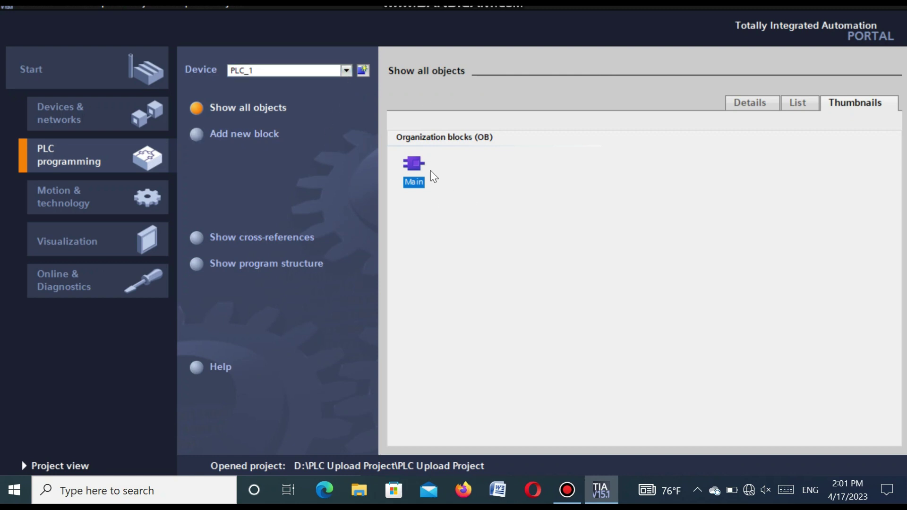
pyautogui.doubleClick(414, 165)
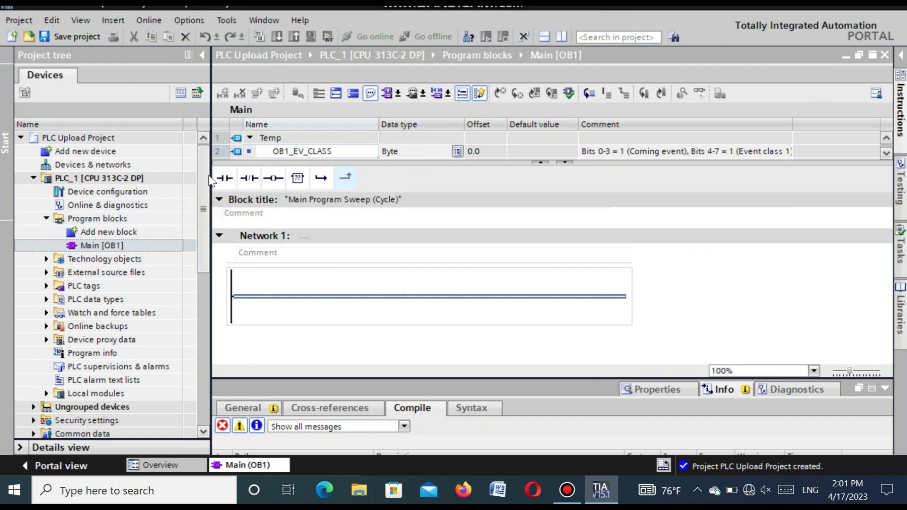
# Search for accessible devices from PLC_1 using MPI as the PG/PC interface type.
pyautogui.click(88, 180)
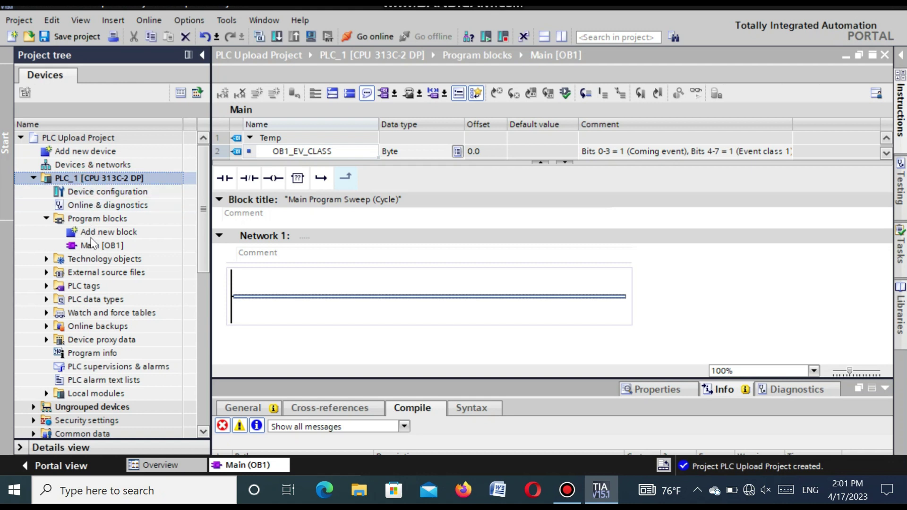
pyautogui.click(468, 36)
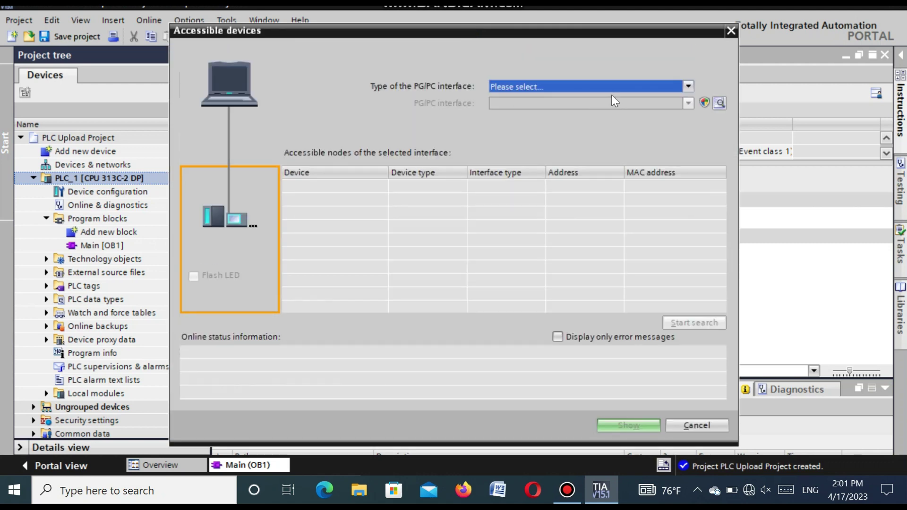
pyautogui.click(688, 87)
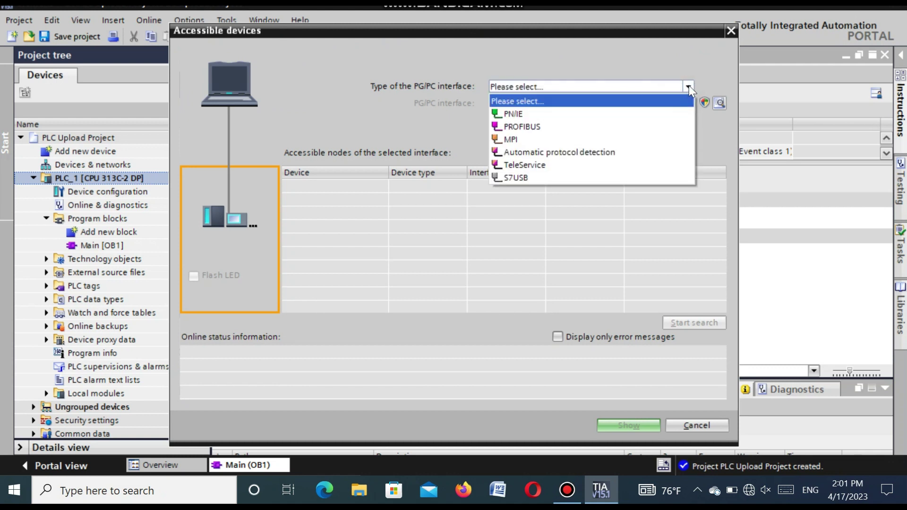
pyautogui.click(513, 139)
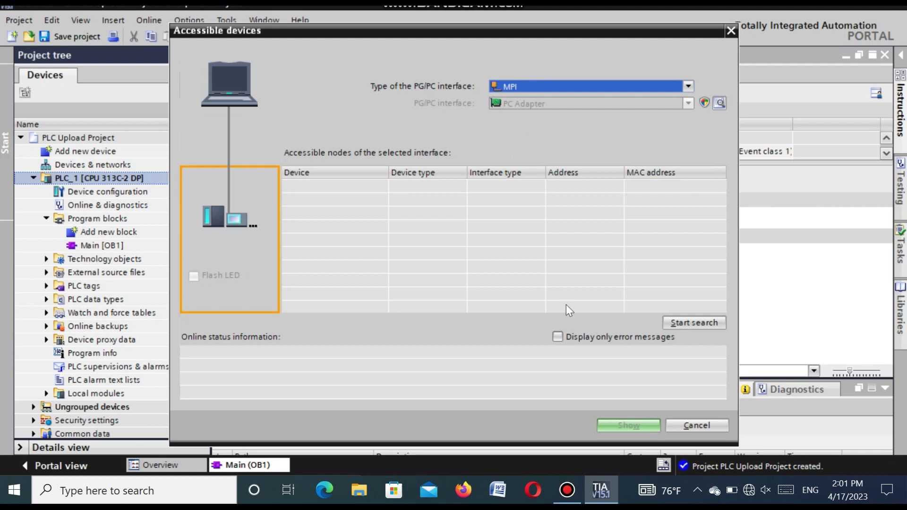
pyautogui.click(692, 322)
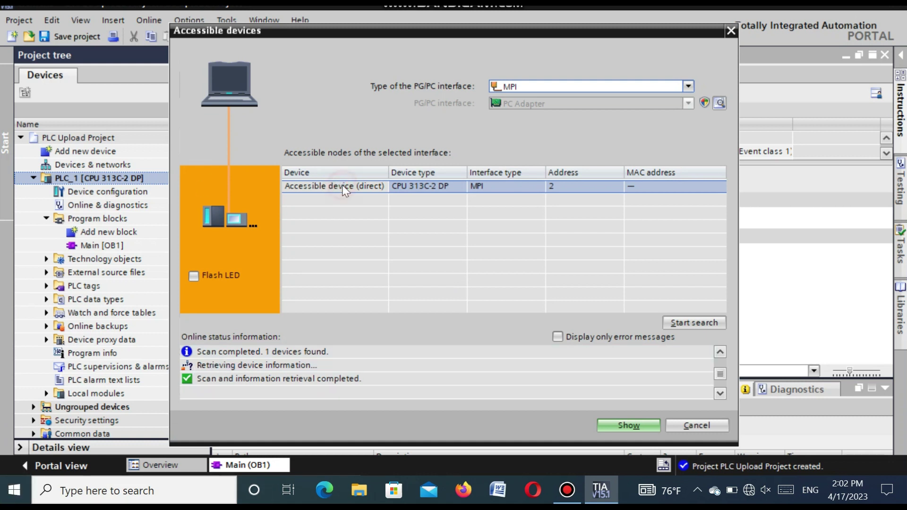
# Identify the accessible CPU 313C-2 DP by toggling its LED flashing, and close the accessible devices dialog.
pyautogui.click(193, 276)
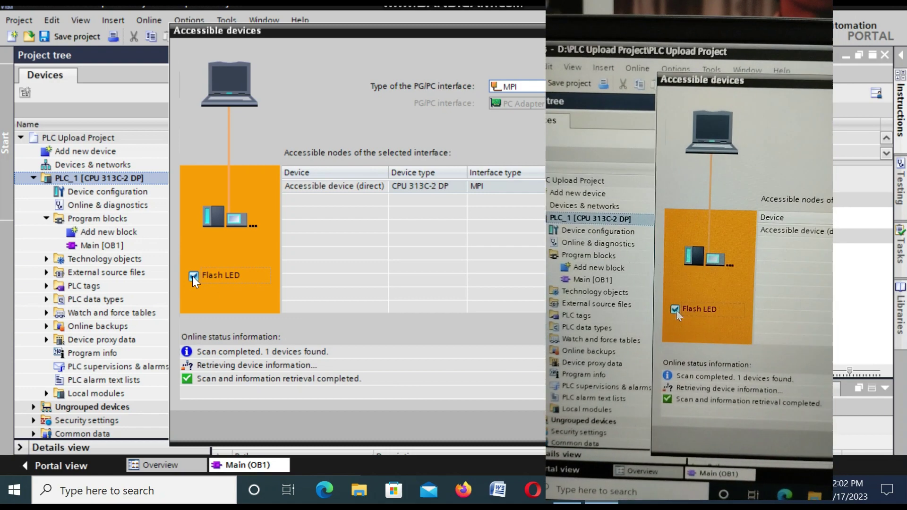
pyautogui.click(196, 277)
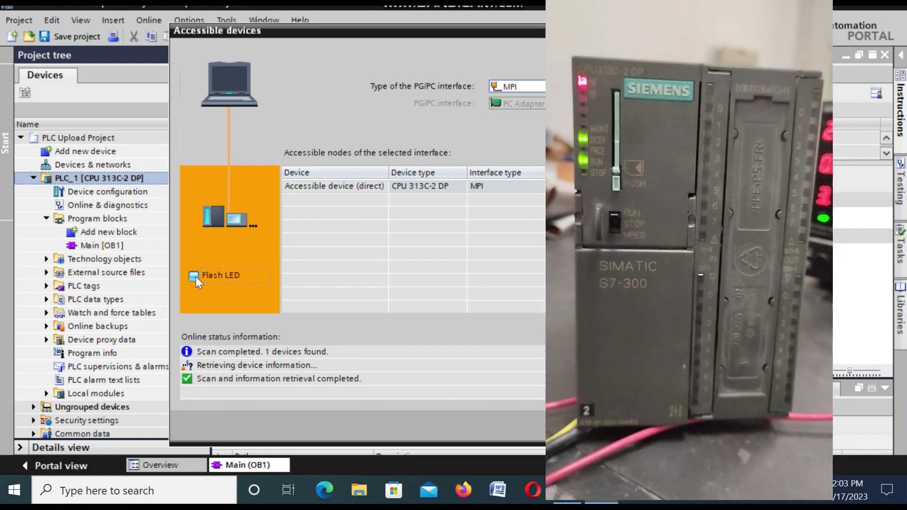
pyautogui.click(194, 276)
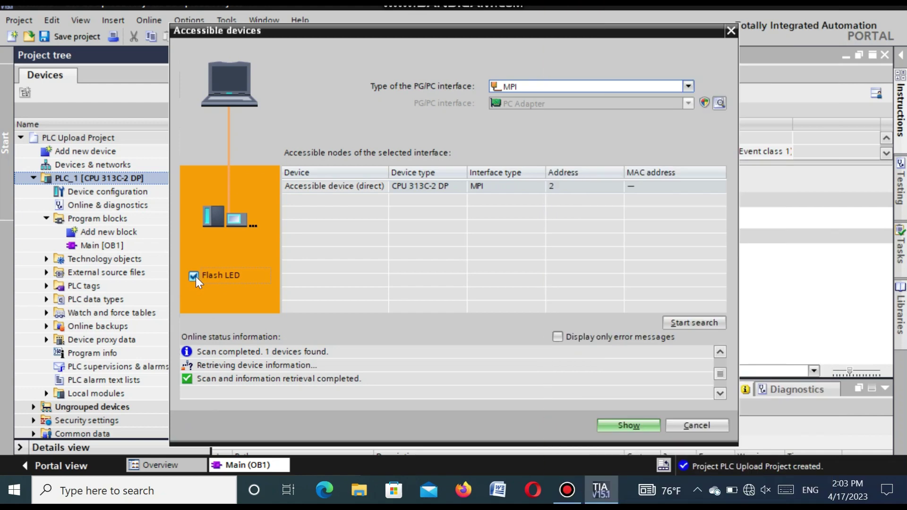
pyautogui.press('Escape')
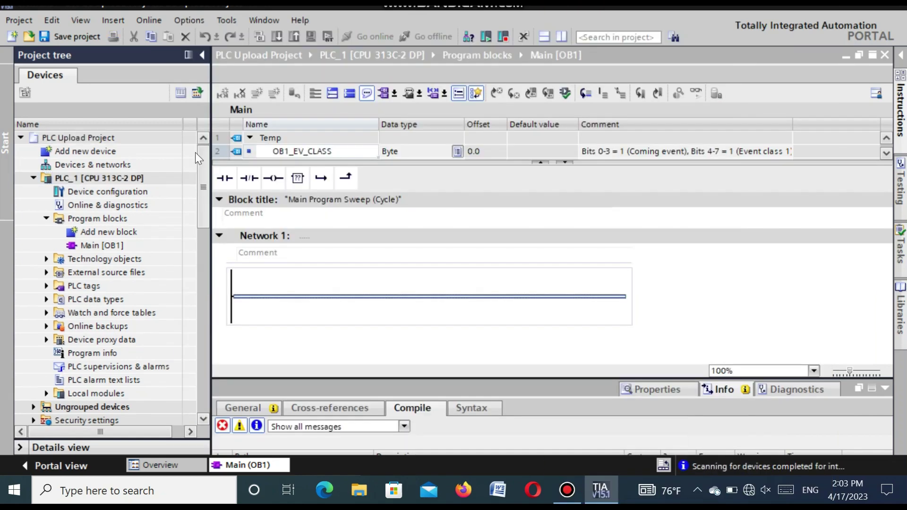
# Go online with PLC_1 using MPI as the interface type and PC Adapter as the PG/PC interface, searching for the target device.
pyautogui.click(100, 178)
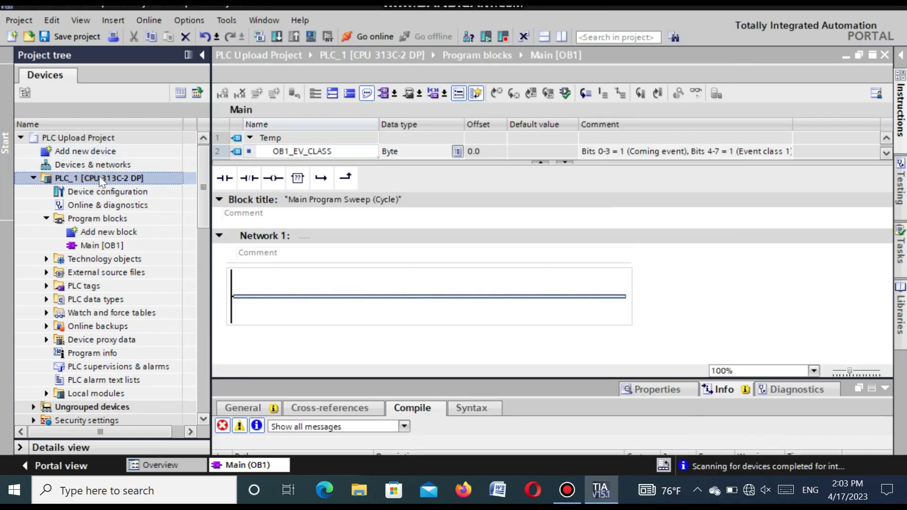
pyautogui.click(373, 33)
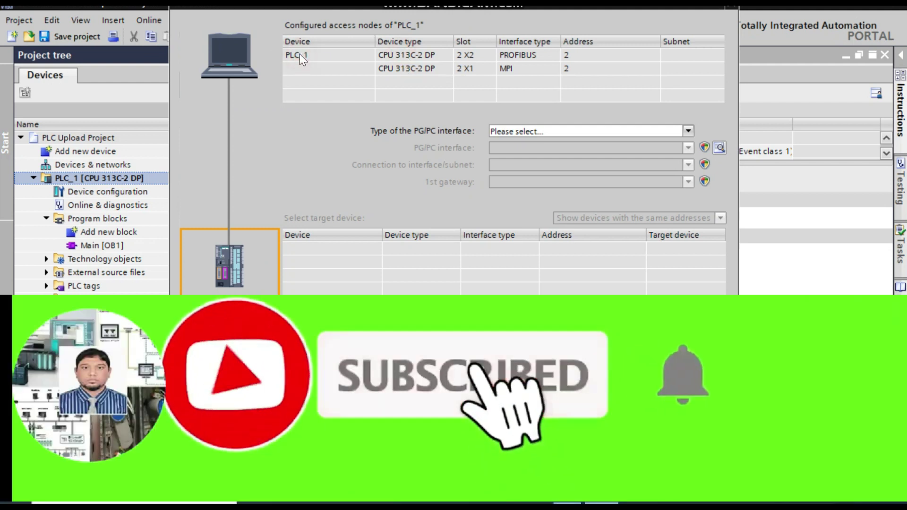
pyautogui.click(688, 132)
pyautogui.click(509, 171)
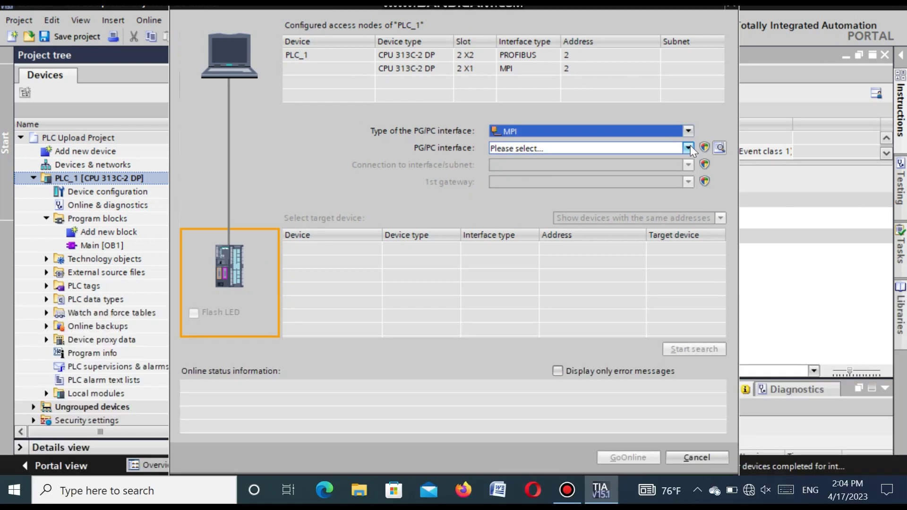
pyautogui.click(689, 148)
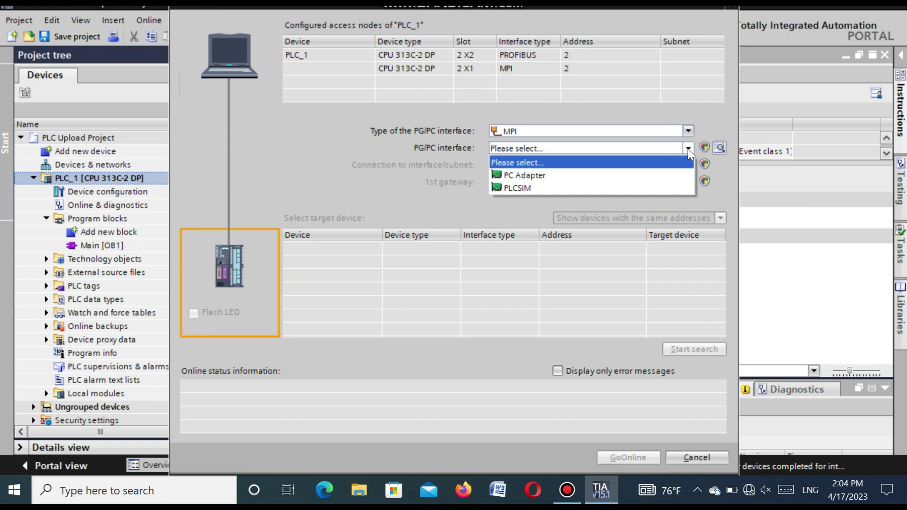
pyautogui.click(542, 177)
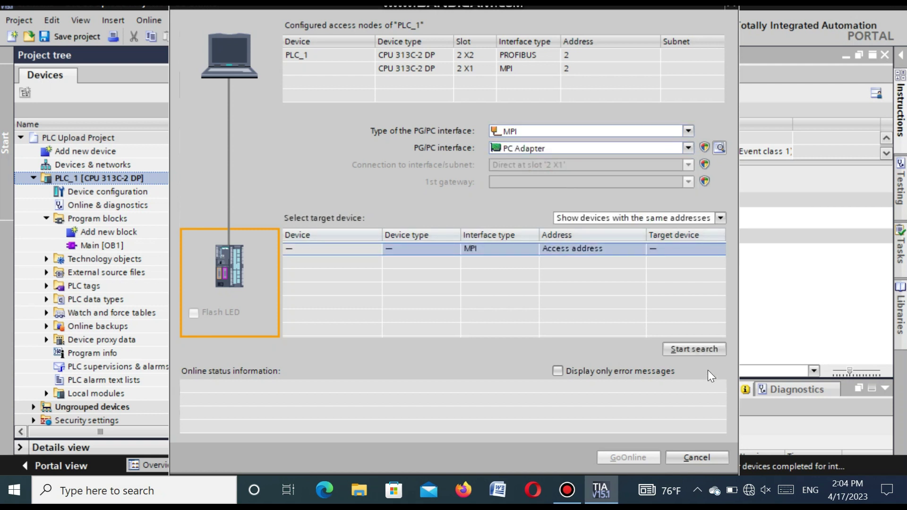
pyautogui.click(686, 350)
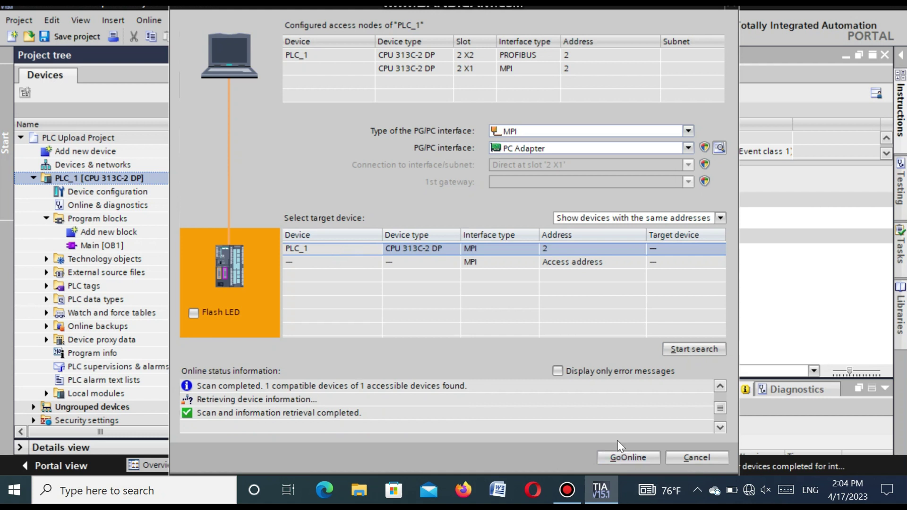
pyautogui.click(617, 458)
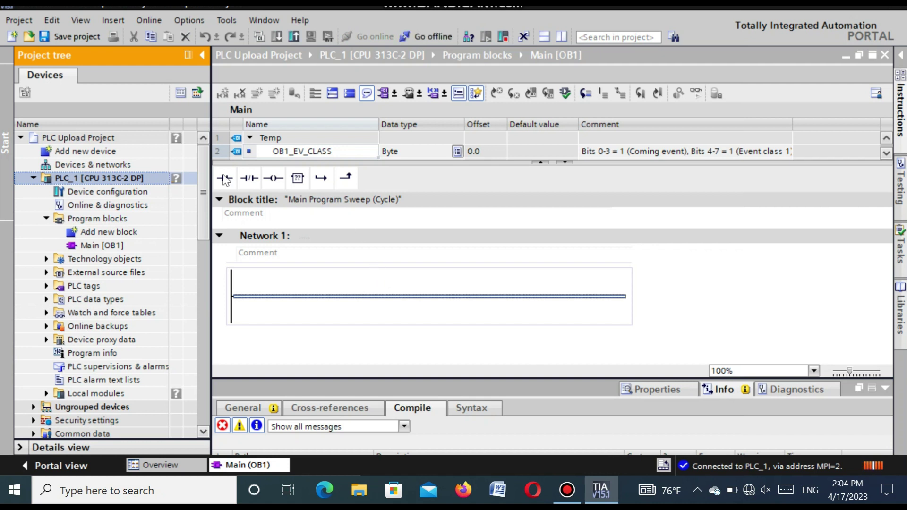
# Upload the program from the device to PLC_1, accepting the replacement of the offline project contents.
pyautogui.click(101, 178)
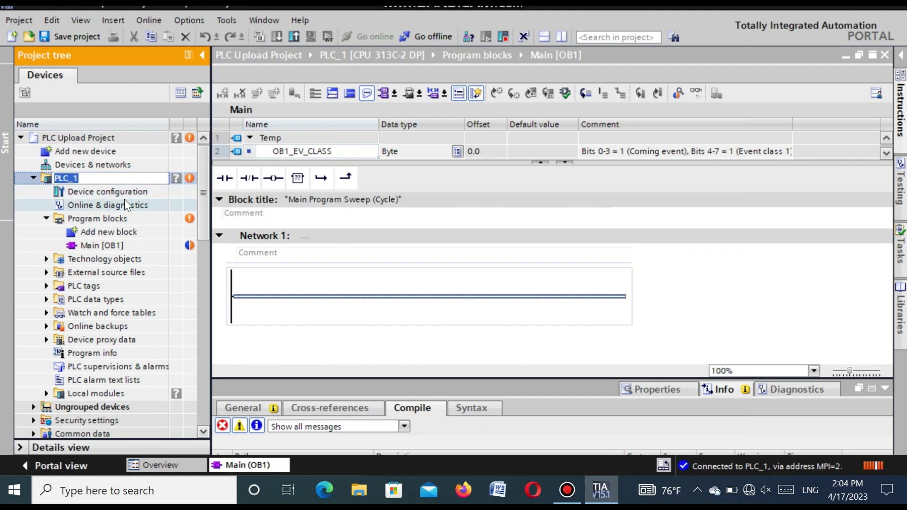
pyautogui.click(123, 191)
pyautogui.click(114, 179)
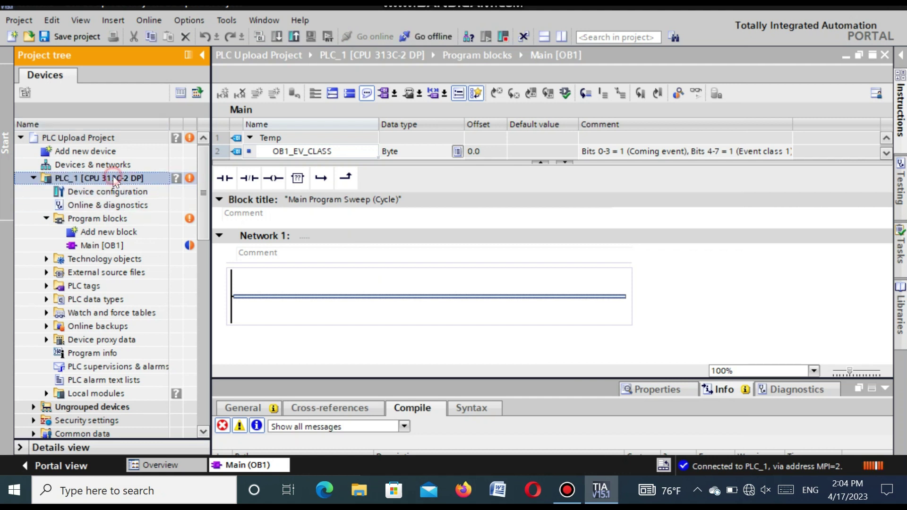
pyautogui.click(295, 36)
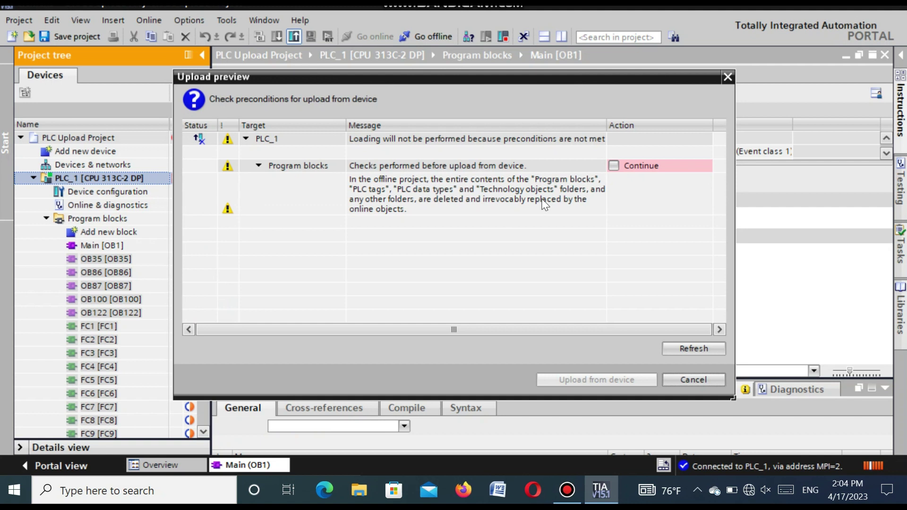
pyautogui.click(614, 166)
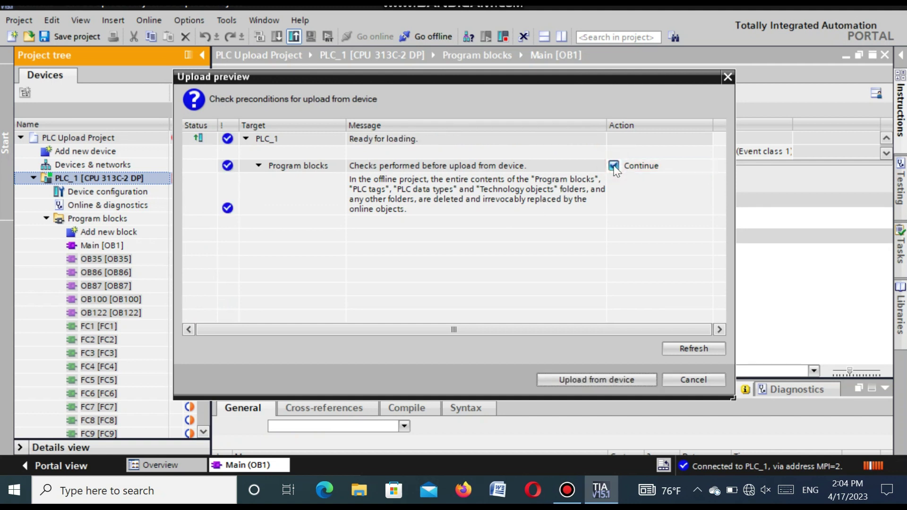
pyautogui.click(574, 381)
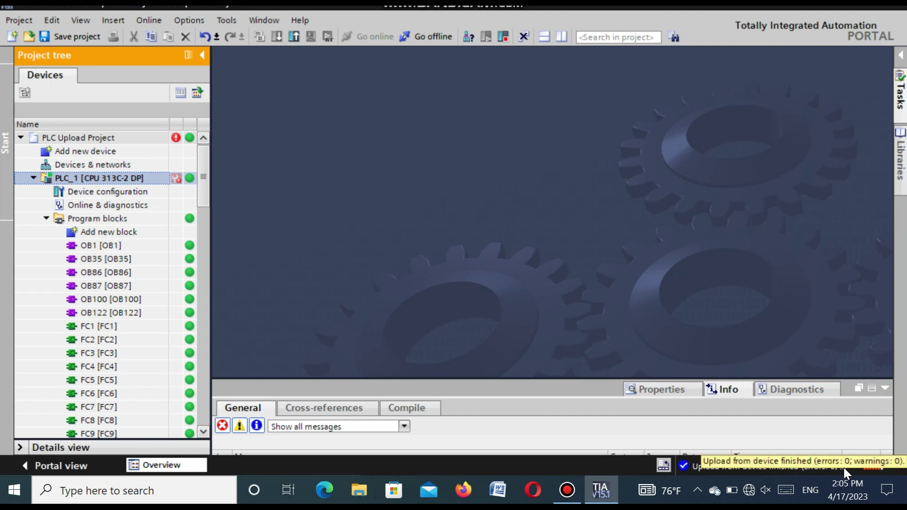
# Examine the upload messages from start to end in an enlarged message area, and shrink the area again.
pyautogui.moveTo(501, 378); pyautogui.dragTo(497, 228)
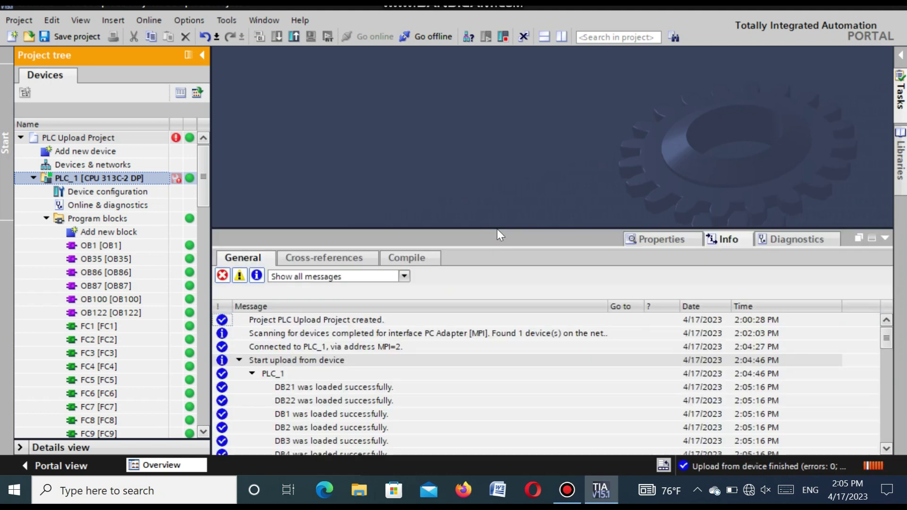
pyautogui.moveTo(496, 227); pyautogui.dragTo(498, 128)
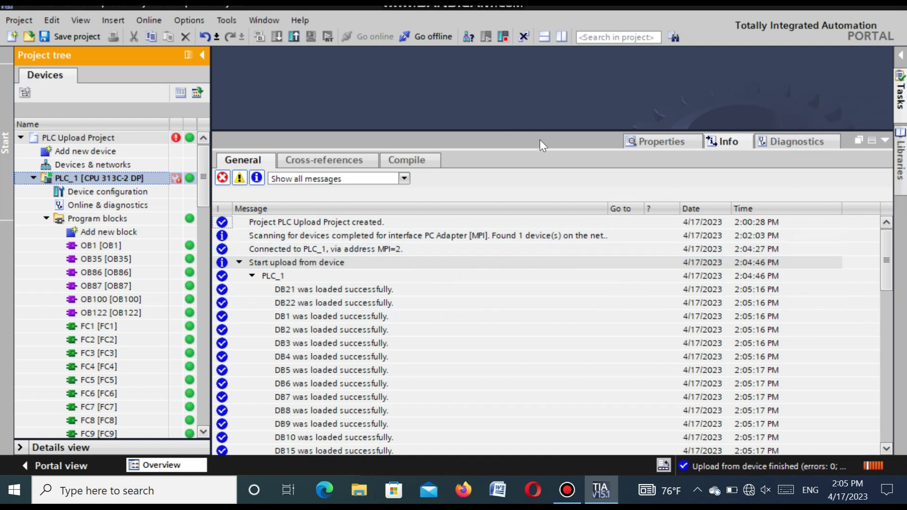
pyautogui.moveTo(537, 129); pyautogui.dragTo(531, 84)
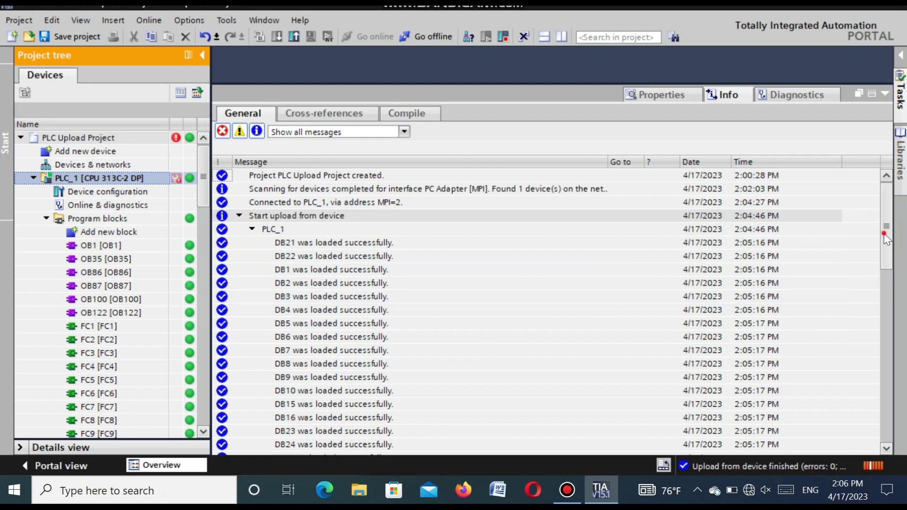
pyautogui.moveTo(884, 232); pyautogui.dragTo(862, 374)
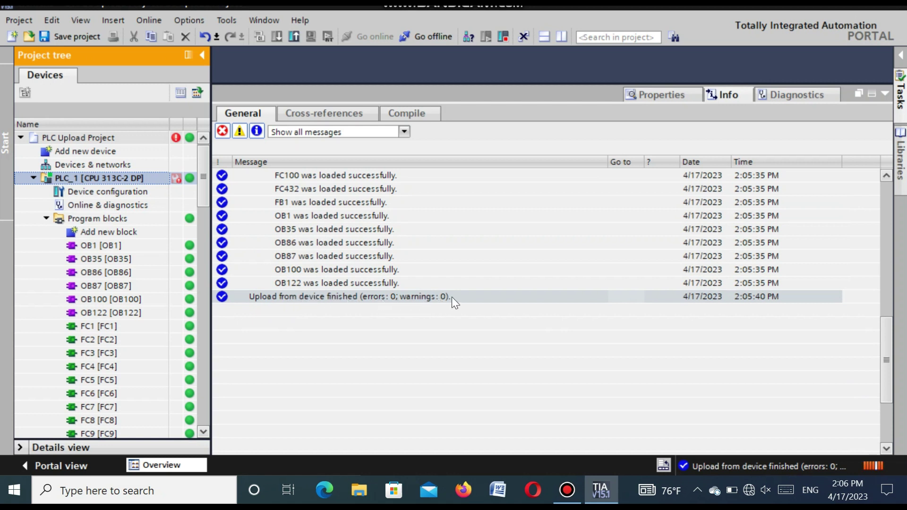
pyautogui.moveTo(896, 324); pyautogui.dragTo(892, 174)
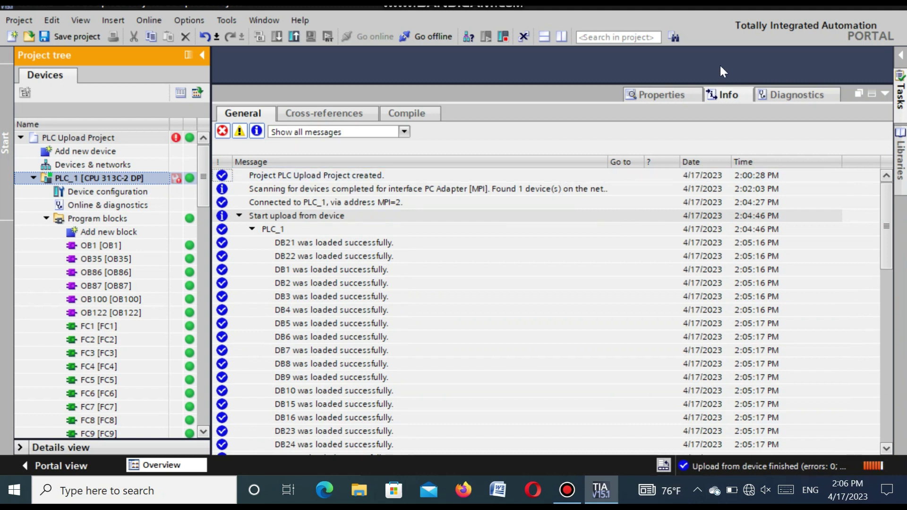
pyautogui.moveTo(666, 83); pyautogui.dragTo(693, 313)
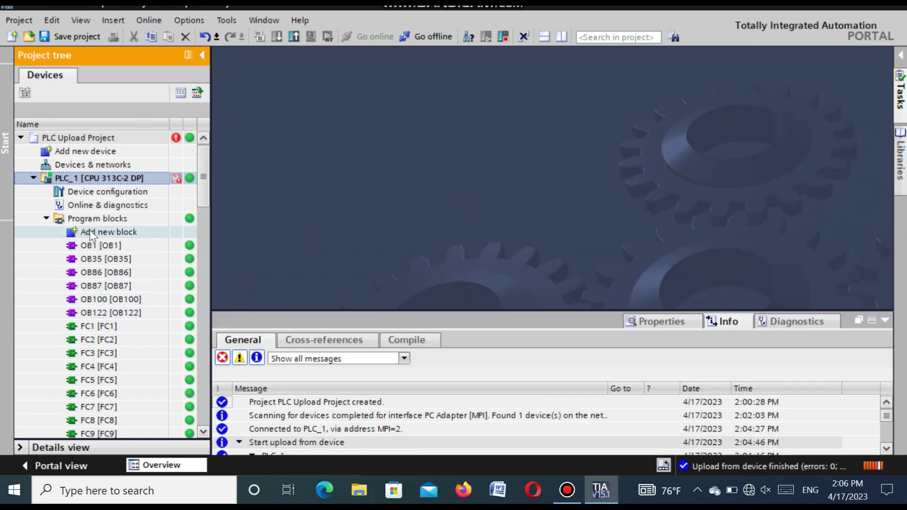
# Open the uploaded block OB1 with more editor space and review its networks.
pyautogui.click(81, 219)
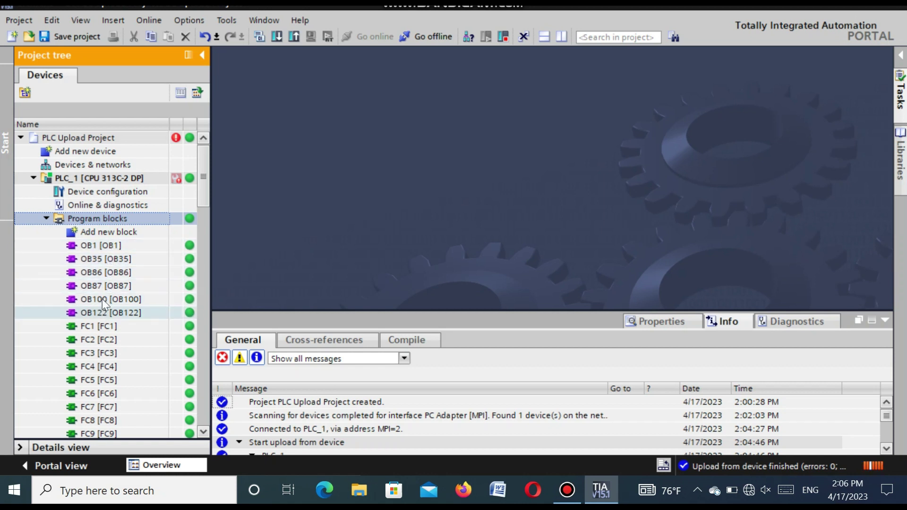
pyautogui.click(98, 244)
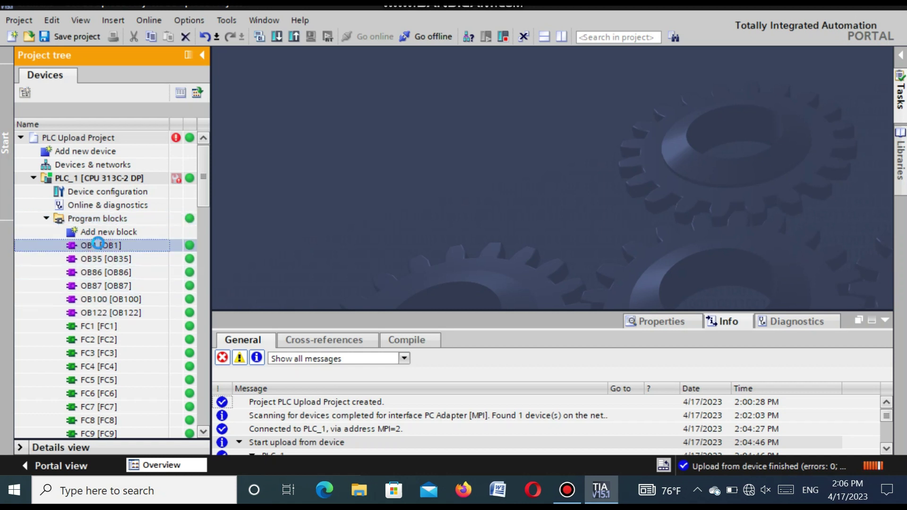
pyautogui.doubleClick(98, 244)
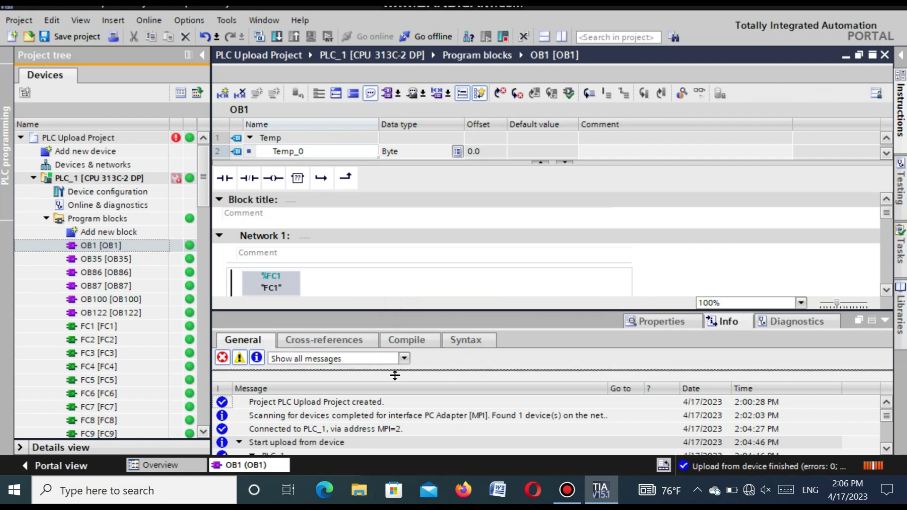
pyautogui.moveTo(395, 375); pyautogui.dragTo(395, 379)
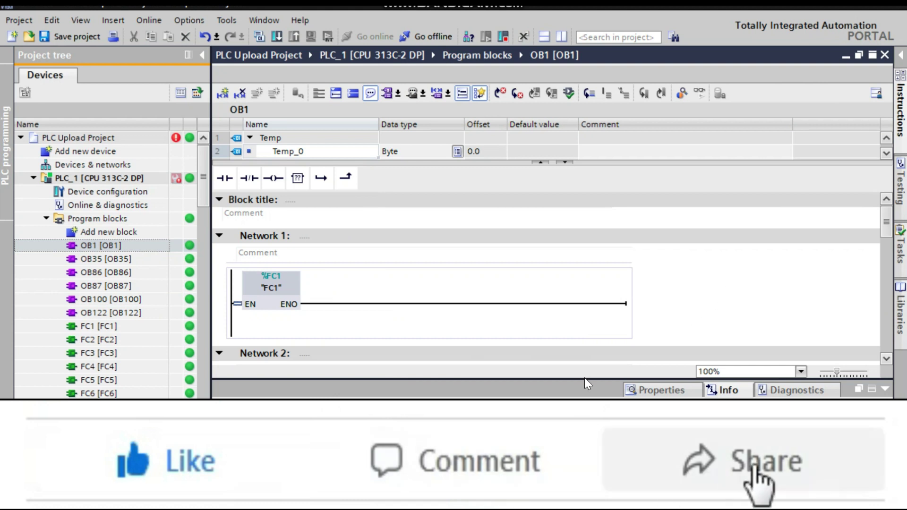
pyautogui.moveTo(587, 379); pyautogui.dragTo(599, 418)
pyautogui.moveTo(886, 229); pyautogui.dragTo(866, 246)
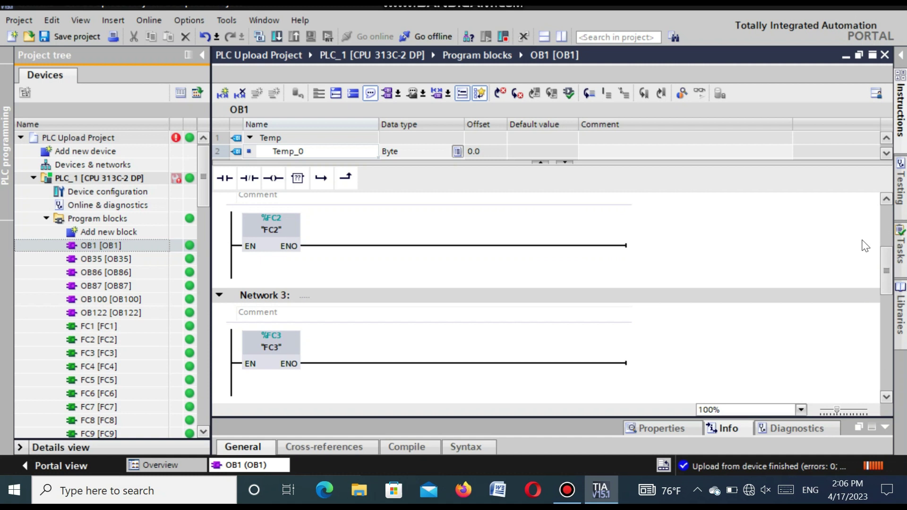
# Open the uploaded block OB35 and review its ladder networks.
pyautogui.click(105, 259)
pyautogui.doubleClick(105, 259)
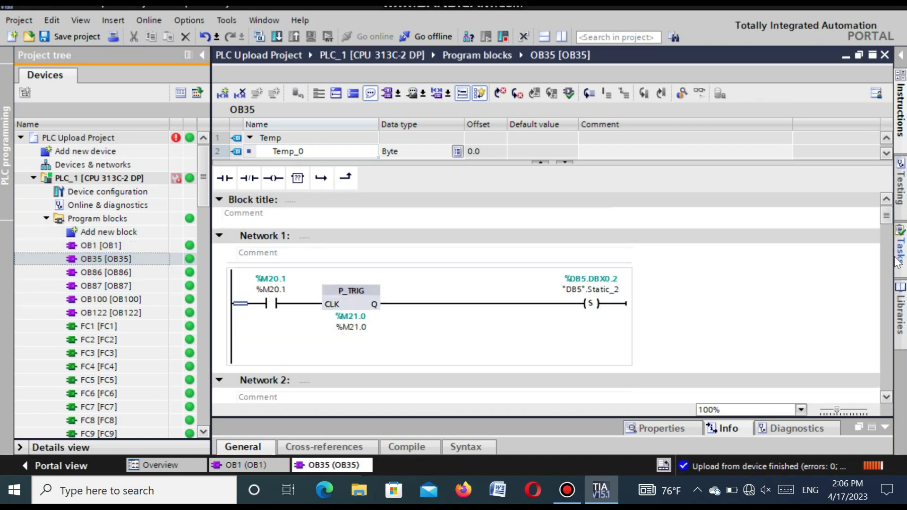
pyautogui.moveTo(885, 224)
pyautogui.mouseDown()
pyautogui.moveTo(886, 297)
pyautogui.moveTo(890, 240)
pyautogui.mouseUp()
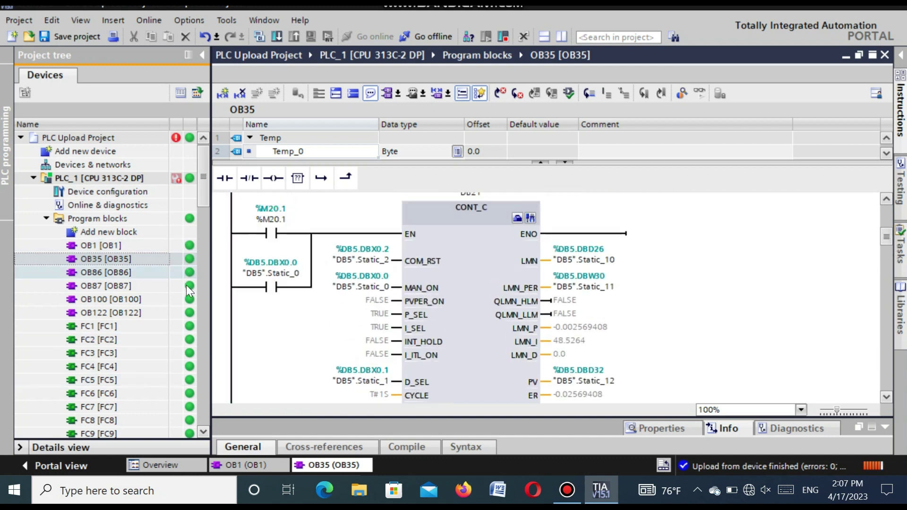
# Open the uploaded function FC2 and review its ladder logic.
pyautogui.moveTo(204, 195); pyautogui.dragTo(205, 221)
pyautogui.click(100, 218)
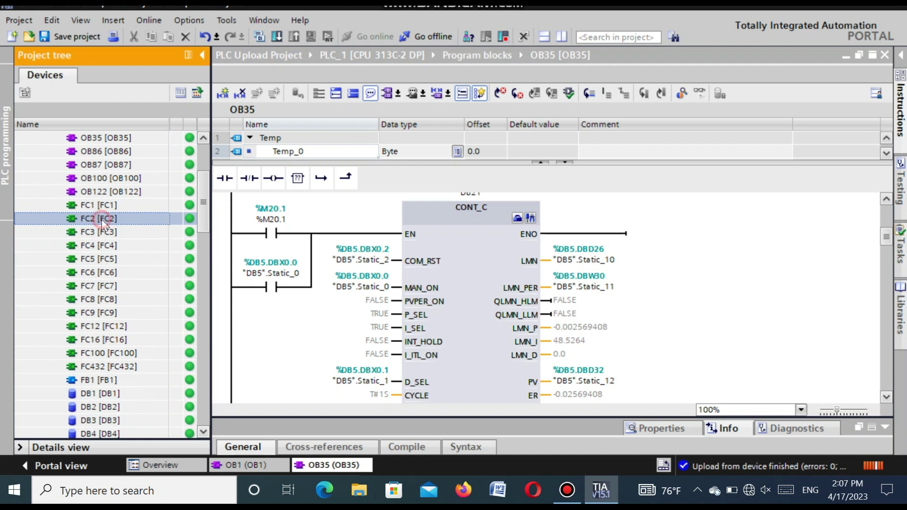
pyautogui.doubleClick(101, 219)
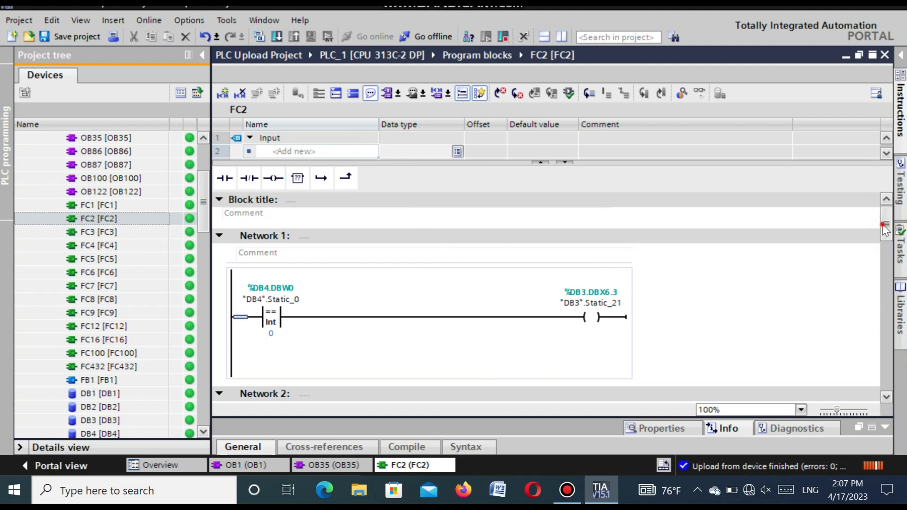
pyautogui.moveTo(886, 230); pyautogui.dragTo(879, 200)
# Save the project with the uploaded blocks and close the program.
pyautogui.click(61, 36)
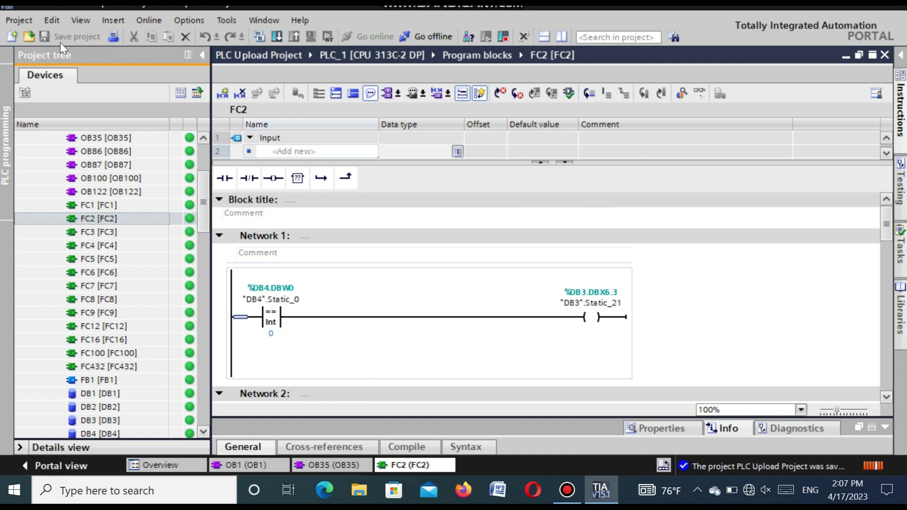
pyautogui.moveTo(203, 190); pyautogui.dragTo(203, 143)
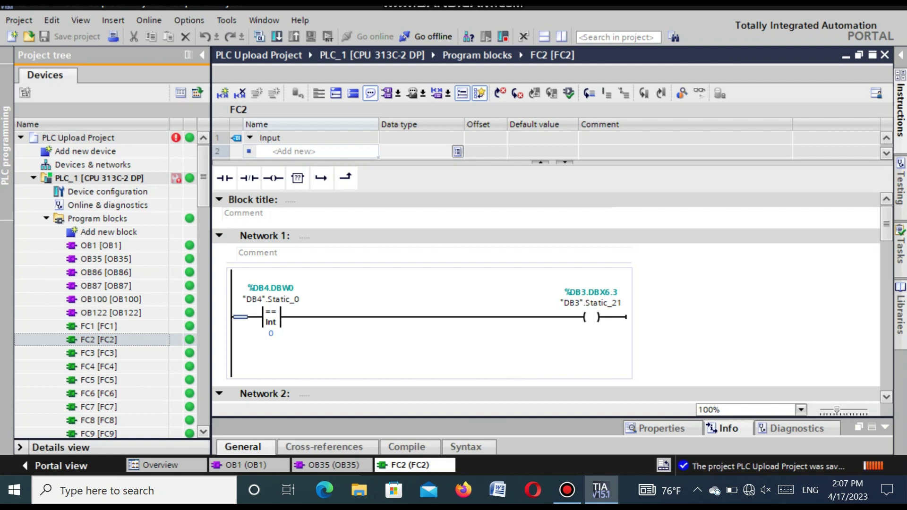
pyautogui.click(904, 9)
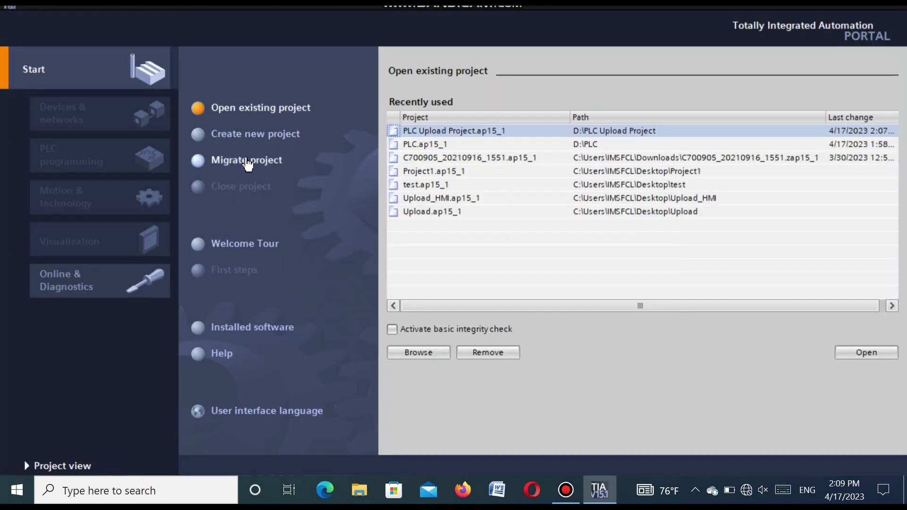
# Reopen the existing project PLC Upload Project.ap15_1 in the project view and expand PLC_1.
pyautogui.click(253, 108)
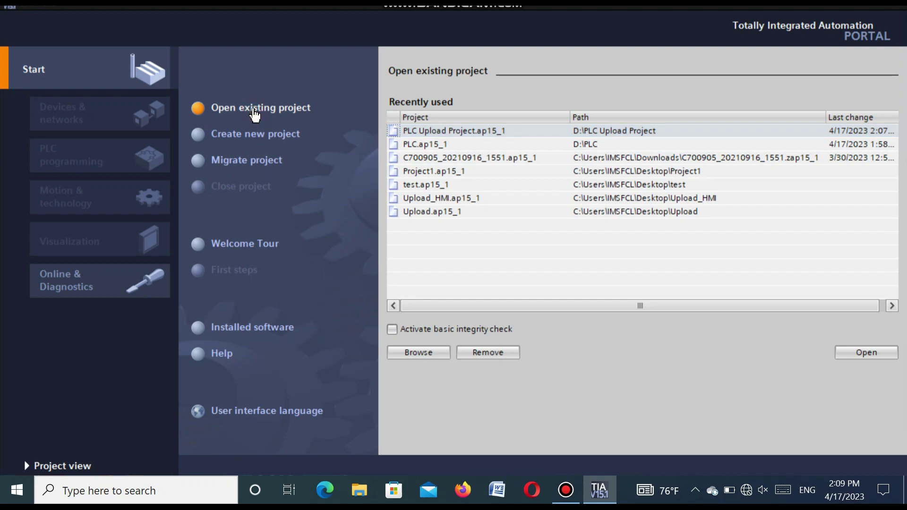
pyautogui.click(609, 132)
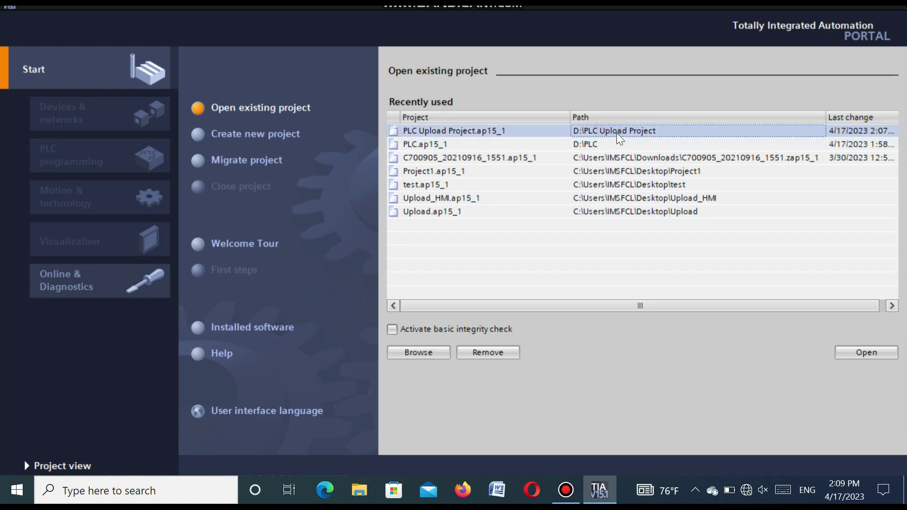
pyautogui.click(867, 353)
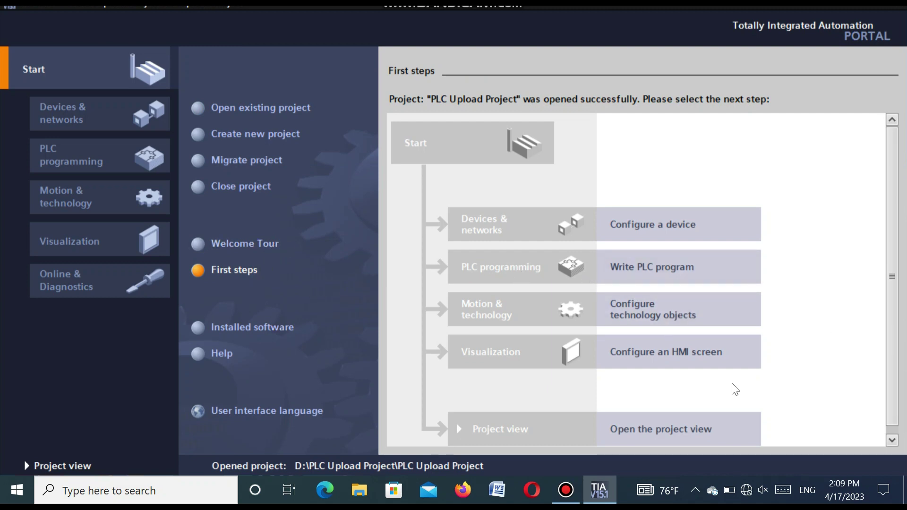
pyautogui.click(667, 428)
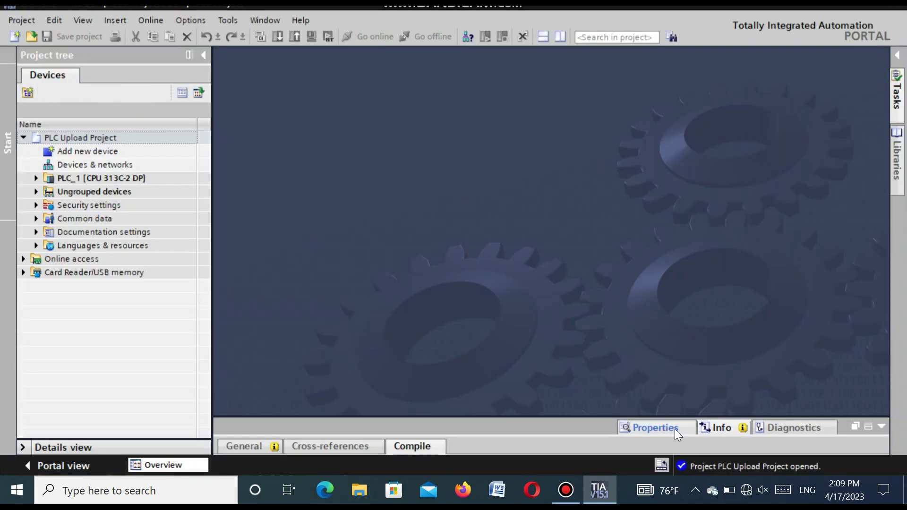
pyautogui.click(36, 178)
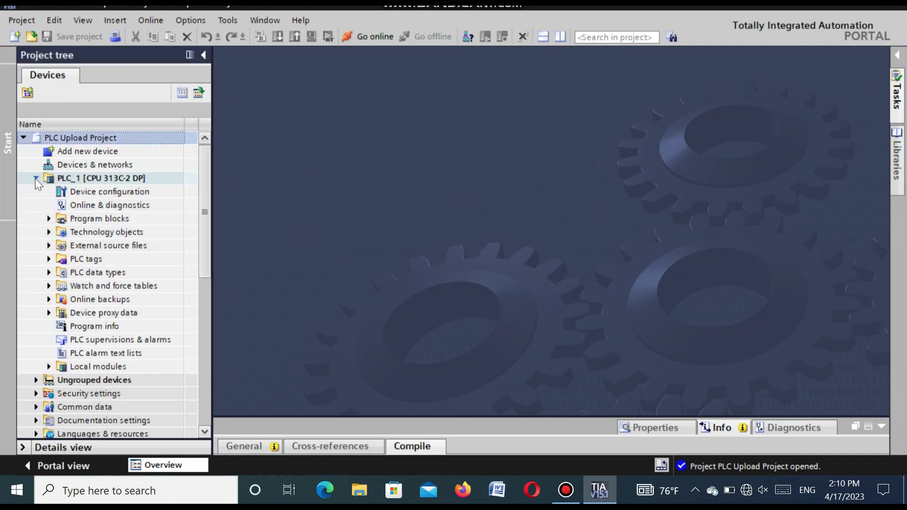
# Expand the program blocks of PLC_1 and go online with the CPU 313C-2 DP.
pyautogui.click(49, 218)
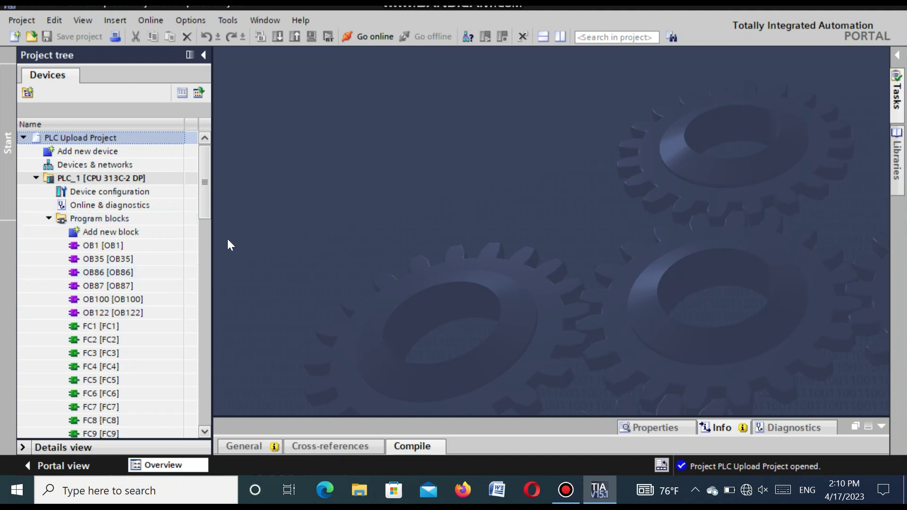
pyautogui.moveTo(205, 195)
pyautogui.mouseDown()
pyautogui.moveTo(195, 303)
pyautogui.moveTo(200, 182)
pyautogui.mouseUp()
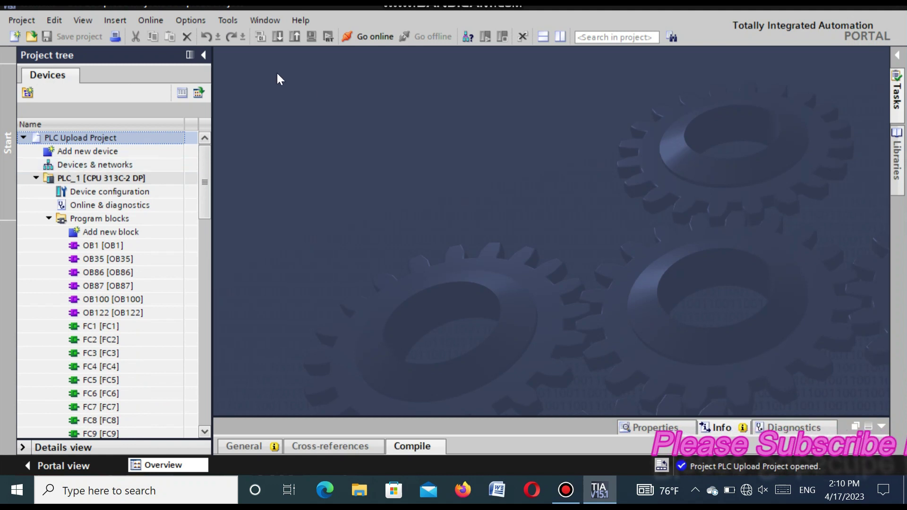
pyautogui.click(373, 37)
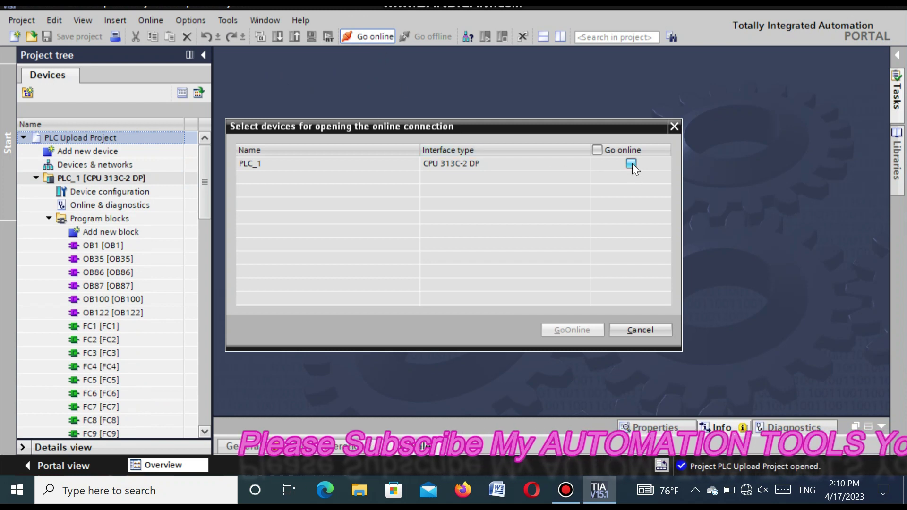
pyautogui.click(598, 149)
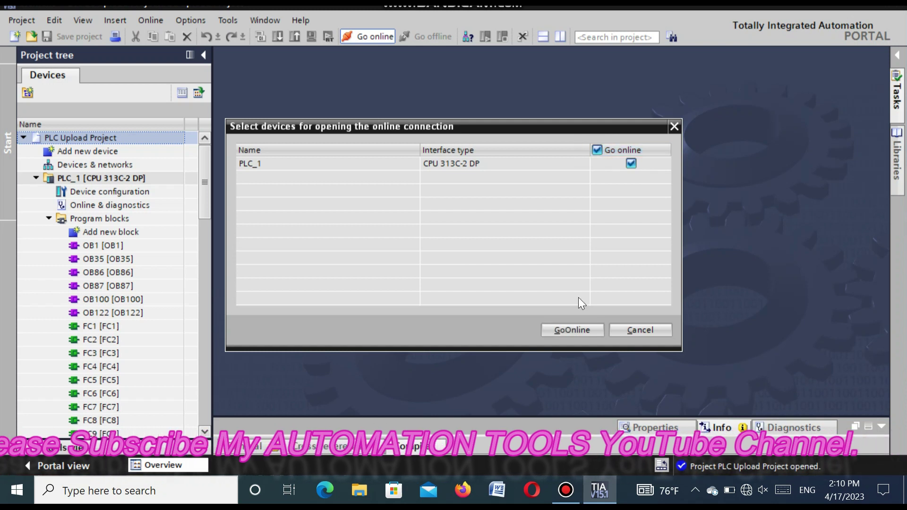
pyautogui.click(570, 330)
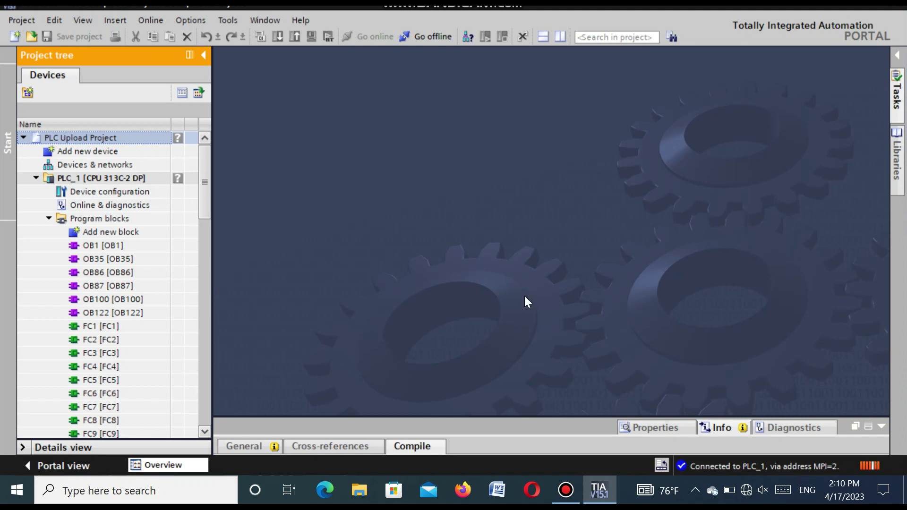
# Disconnect PLC_1 from the online connection and download it to the device, with all modules stopped and a consistent software download.
pyautogui.click(95, 175)
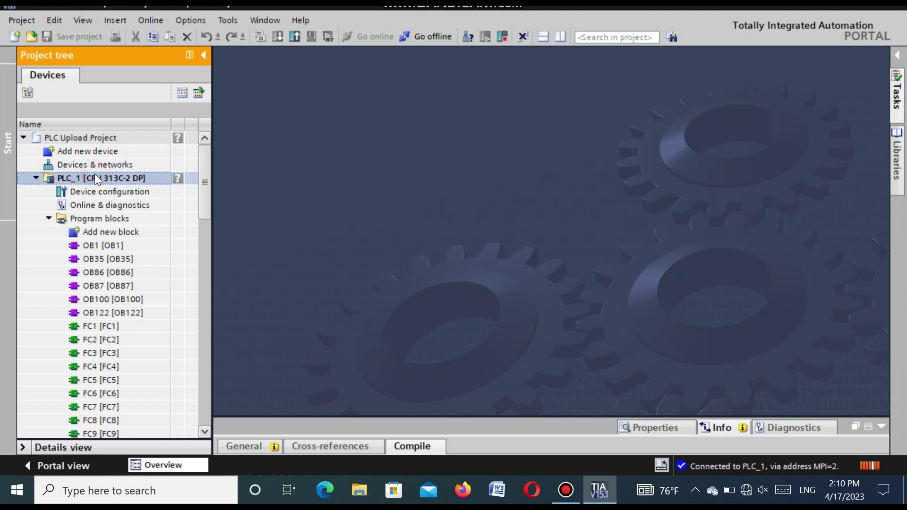
pyautogui.click(429, 36)
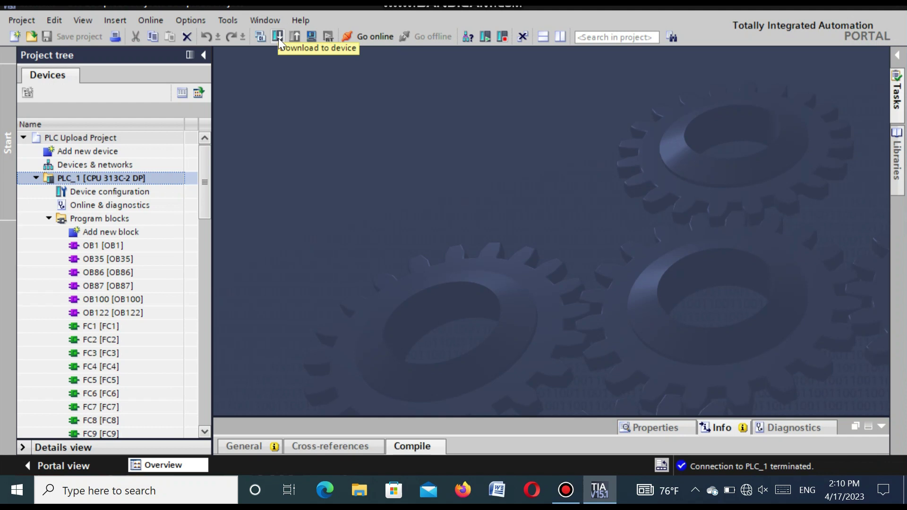
pyautogui.click(129, 193)
pyautogui.click(125, 178)
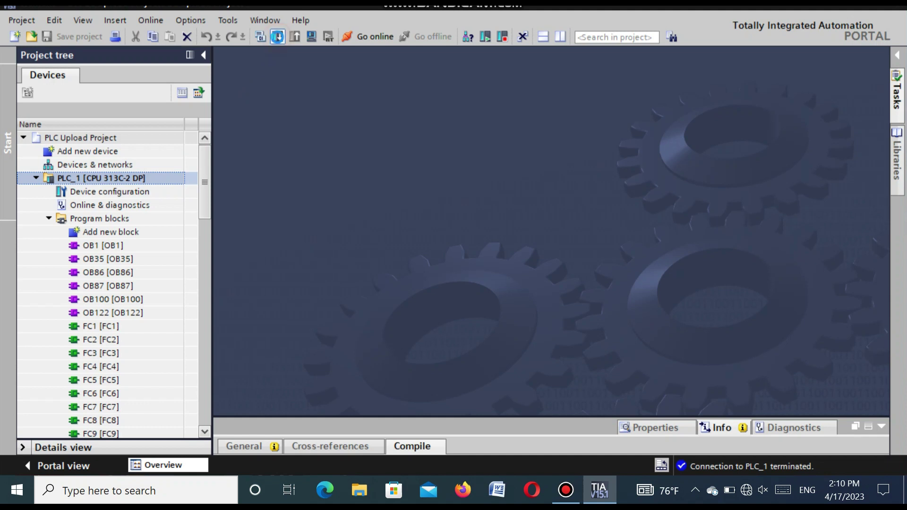
pyautogui.hotkey('ctrl', 'l')
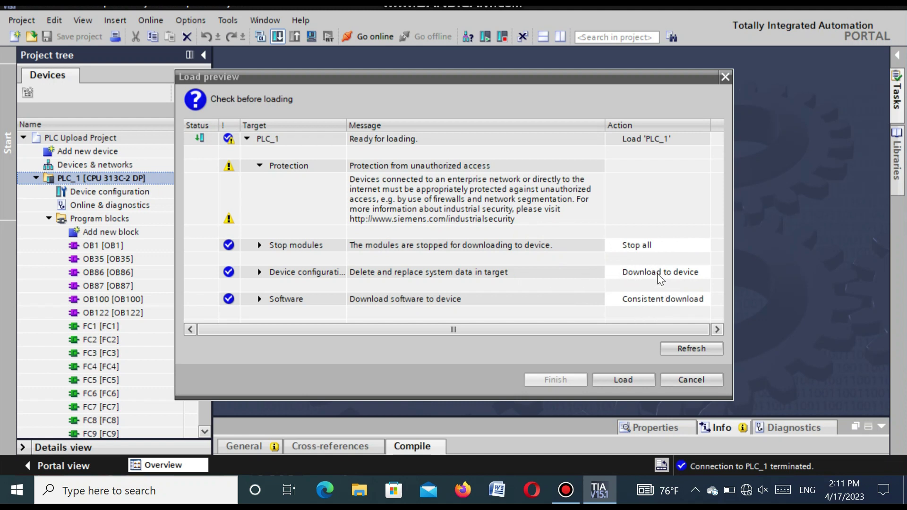
pyautogui.click(624, 380)
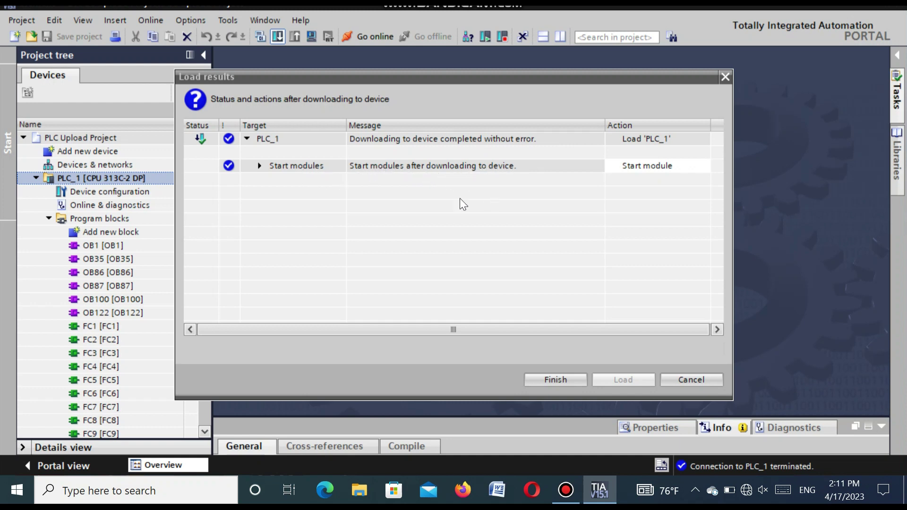
# Set the action after the download to Start module and finish the loading.
pyautogui.click(655, 168)
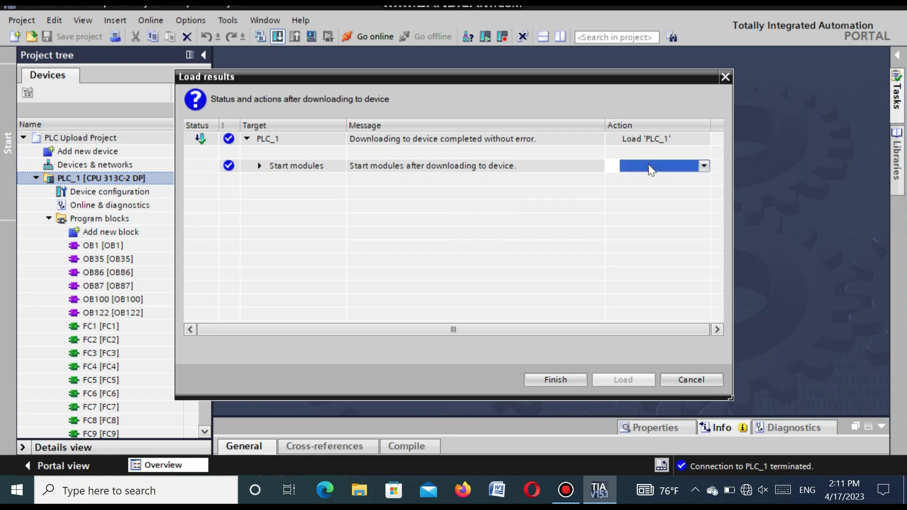
pyautogui.click(661, 170)
pyautogui.click(656, 189)
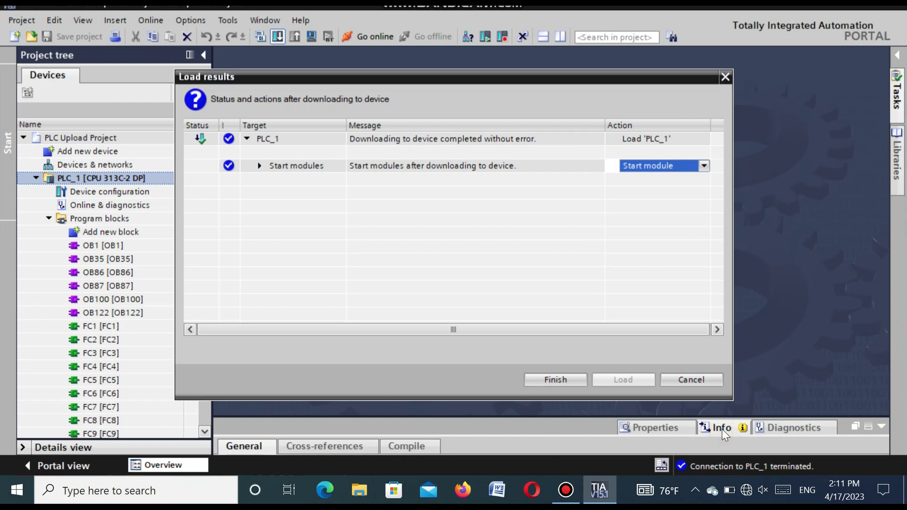
pyautogui.click(563, 379)
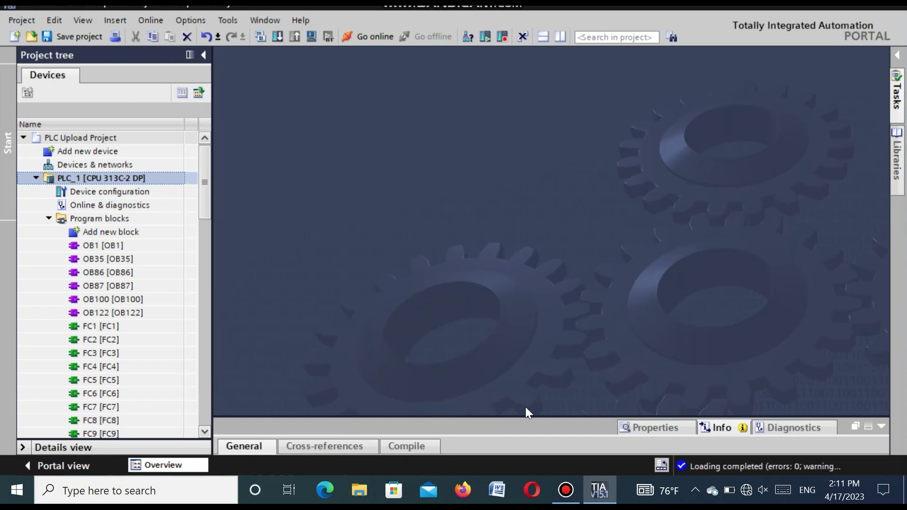
# Enlarge the message area and check the general messages, cross-references and compile results of the PLC_1 download.
pyautogui.moveTo(531, 417); pyautogui.dragTo(545, 158)
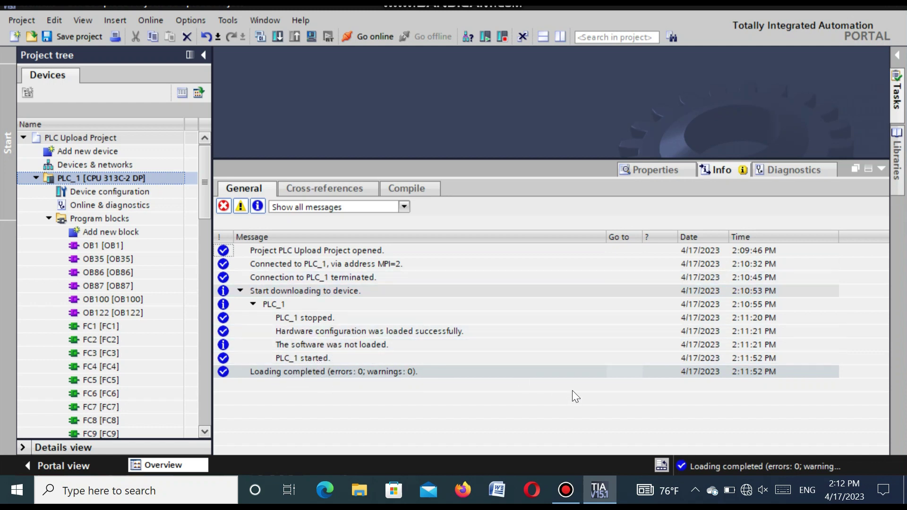
pyautogui.click(322, 189)
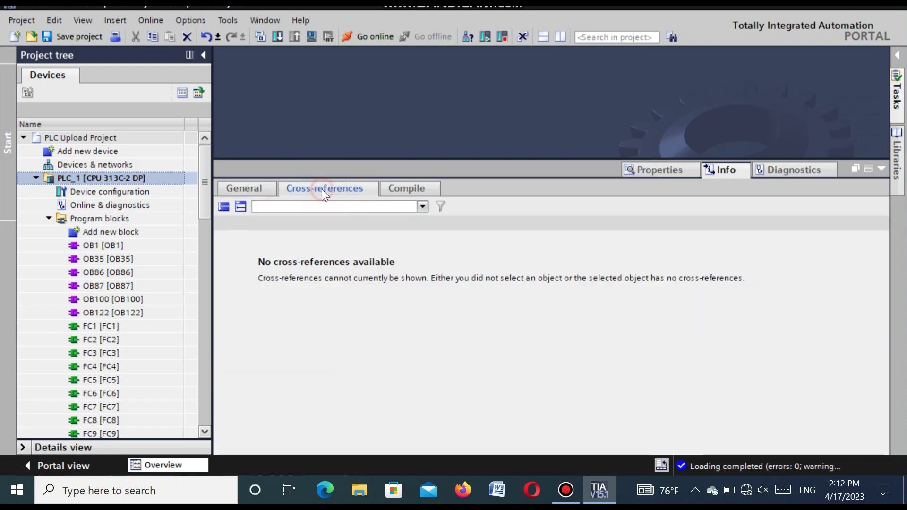
pyautogui.click(251, 188)
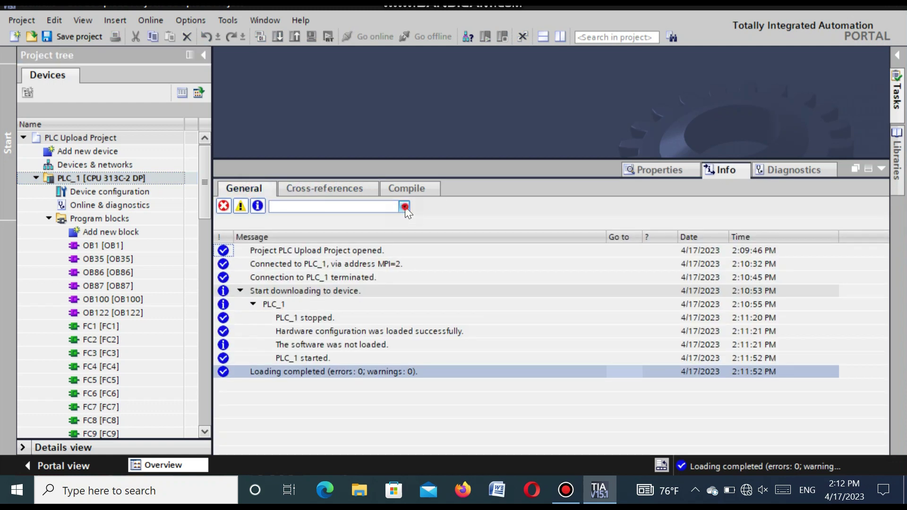
pyautogui.click(404, 208)
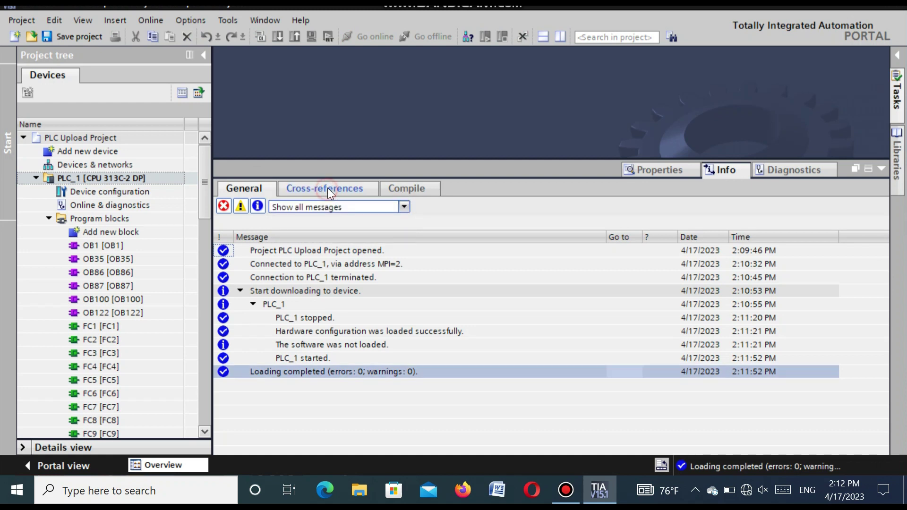
pyautogui.click(410, 189)
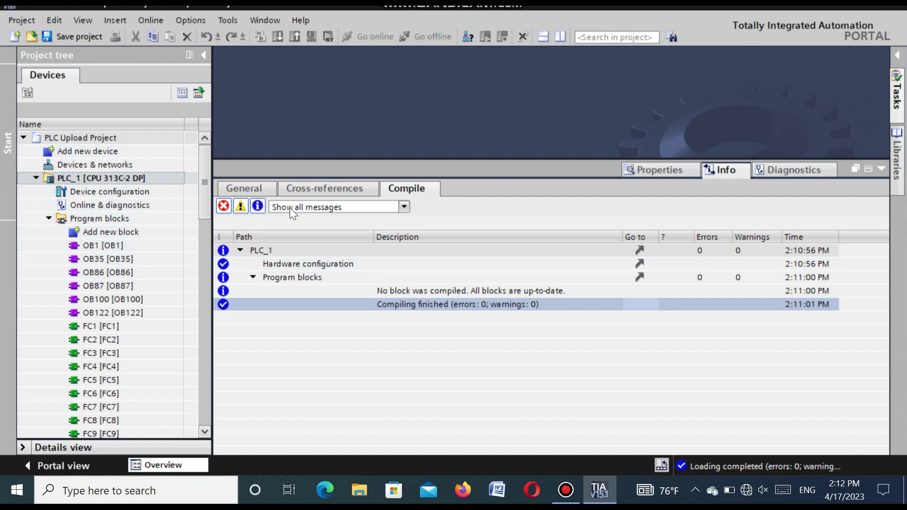
pyautogui.moveTo(501, 159); pyautogui.dragTo(502, 303)
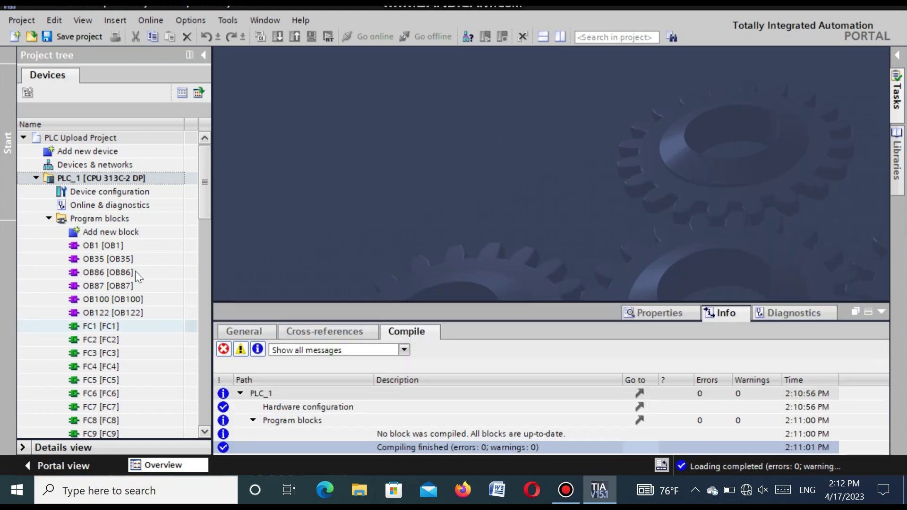
# Open the blocks OB1 and OB35 and review OB35's ladder networks, including the CONT_C call.
pyautogui.doubleClick(97, 246)
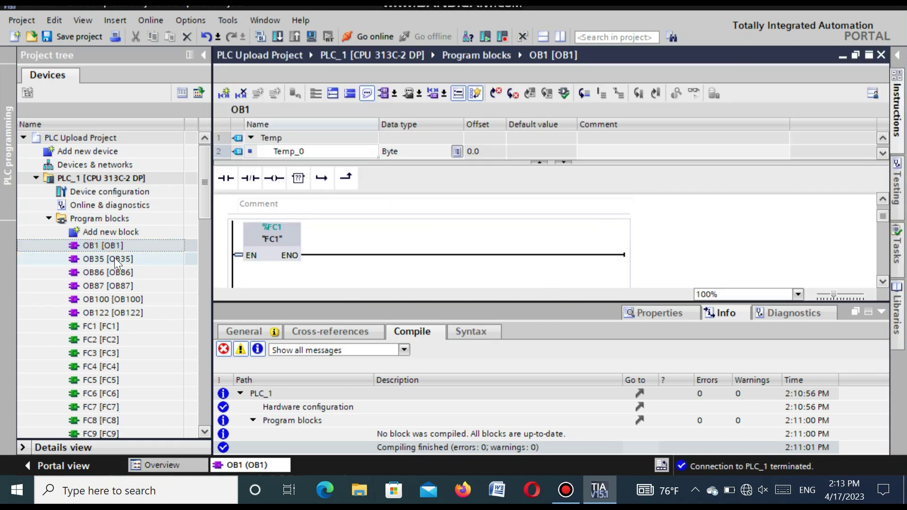
pyautogui.doubleClick(114, 259)
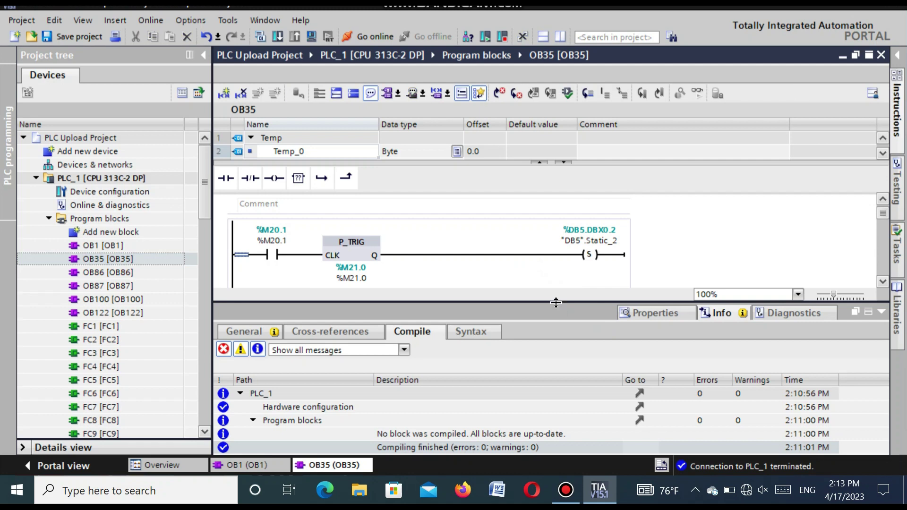
pyautogui.moveTo(556, 302); pyautogui.dragTo(567, 388)
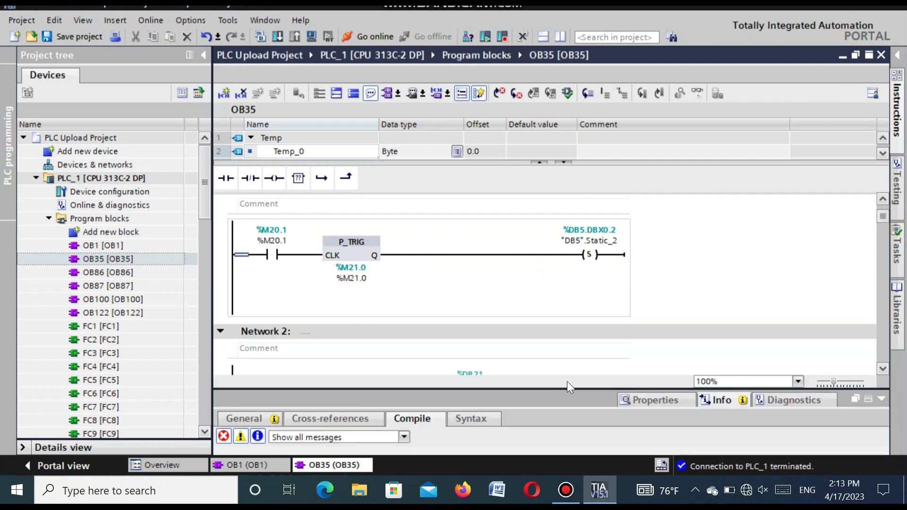
pyautogui.scroll(-5, 551, 301)
pyautogui.scroll(2, 552, 301)
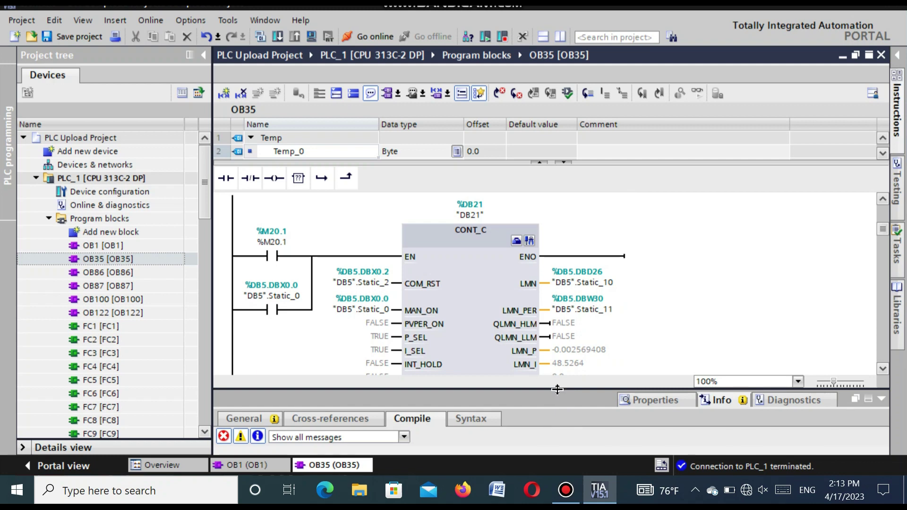
# Check OB35's cross-references and read through the general connection and loading messages.
pyautogui.moveTo(557, 390); pyautogui.dragTo(558, 267)
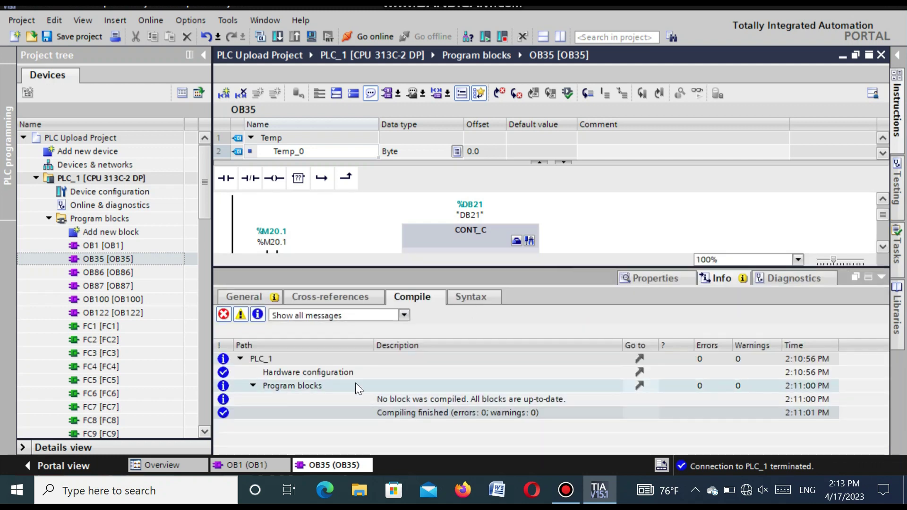
pyautogui.click(328, 298)
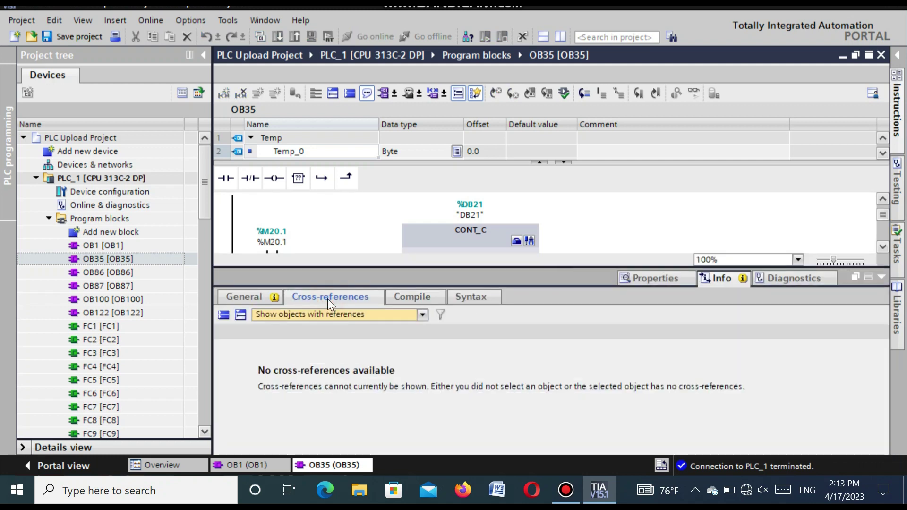
pyautogui.click(245, 297)
pyautogui.scroll(-1, 589, 417)
pyautogui.scroll(-5, 590, 417)
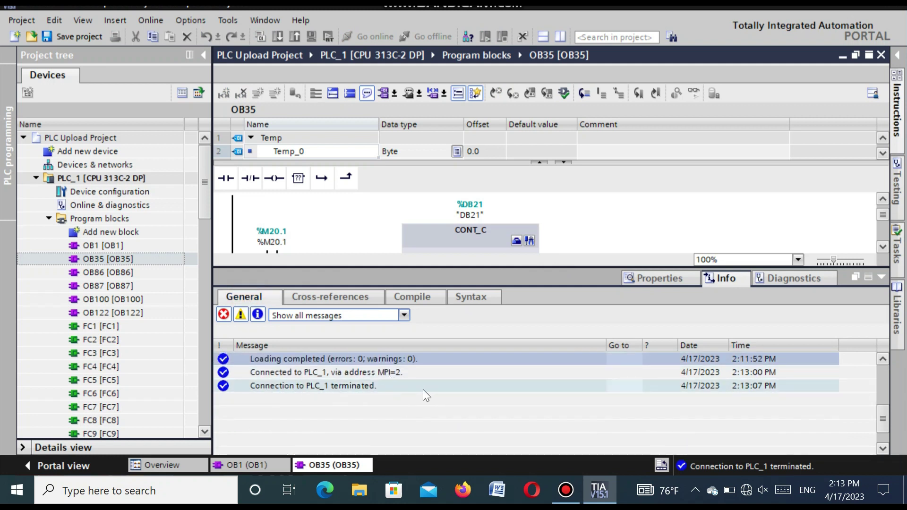
pyautogui.scroll(6, 424, 389)
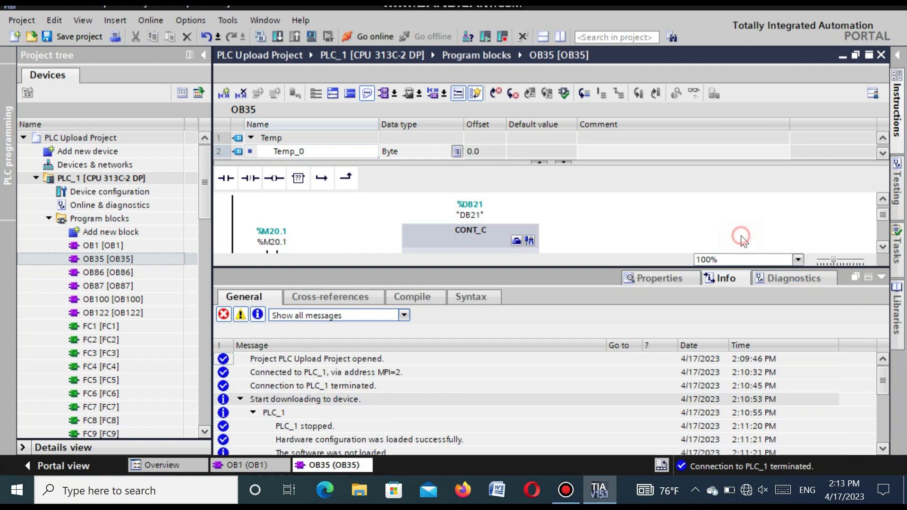
# Go online with PLC_1, open the function FC1 and review its statement list networks.
pyautogui.click(376, 38)
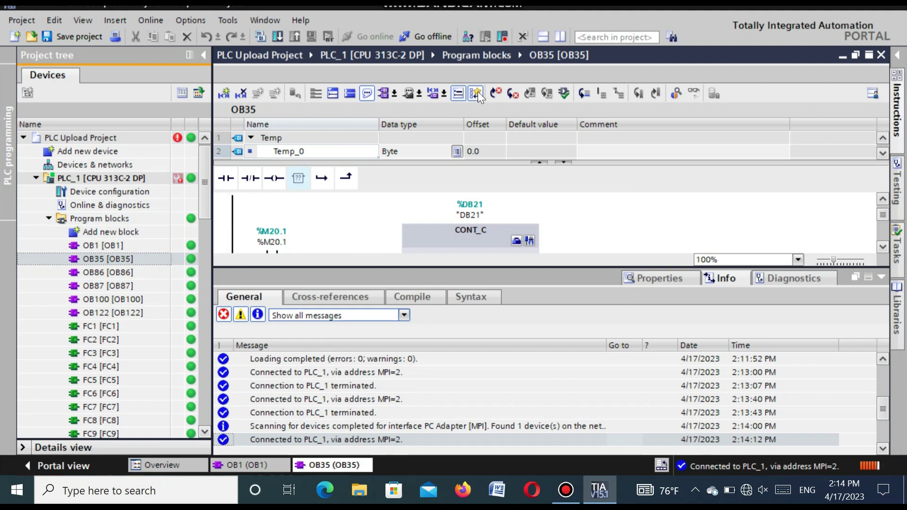
pyautogui.moveTo(503, 267); pyautogui.dragTo(504, 377)
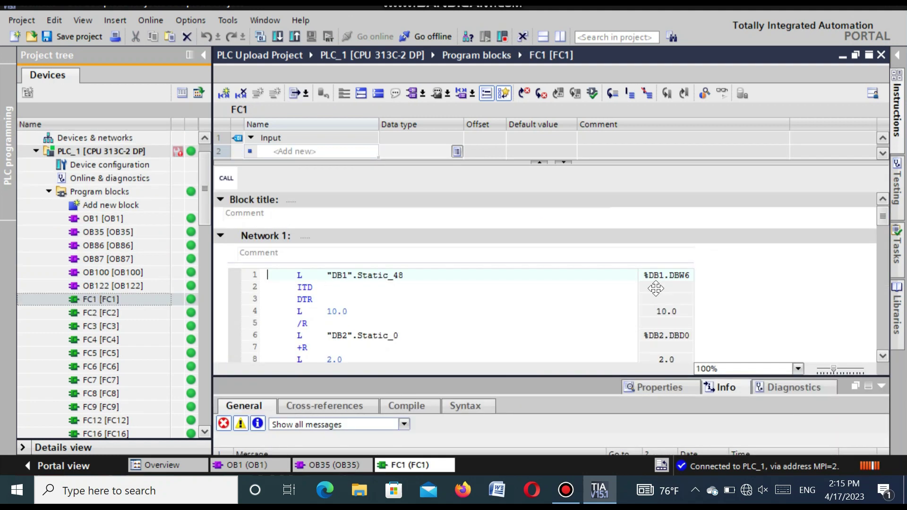
pyautogui.scroll(-15, 757, 302)
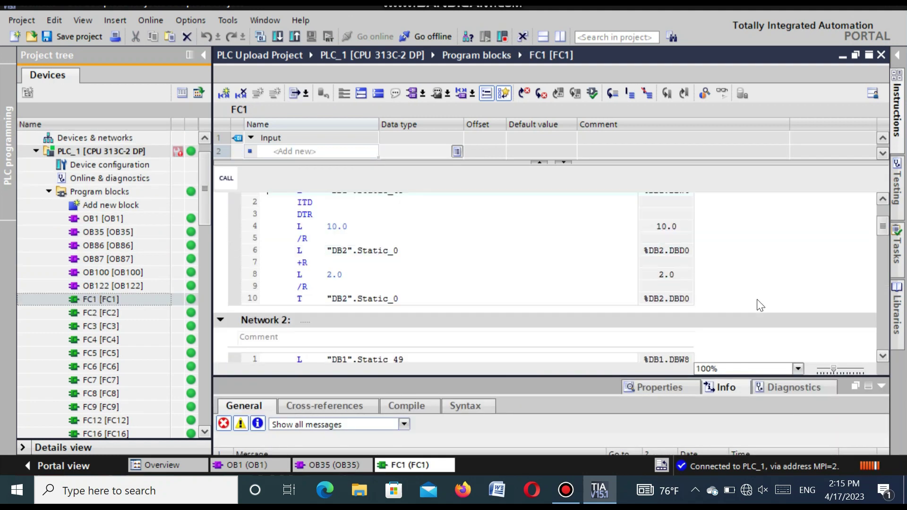
pyautogui.scroll(6, 760, 301)
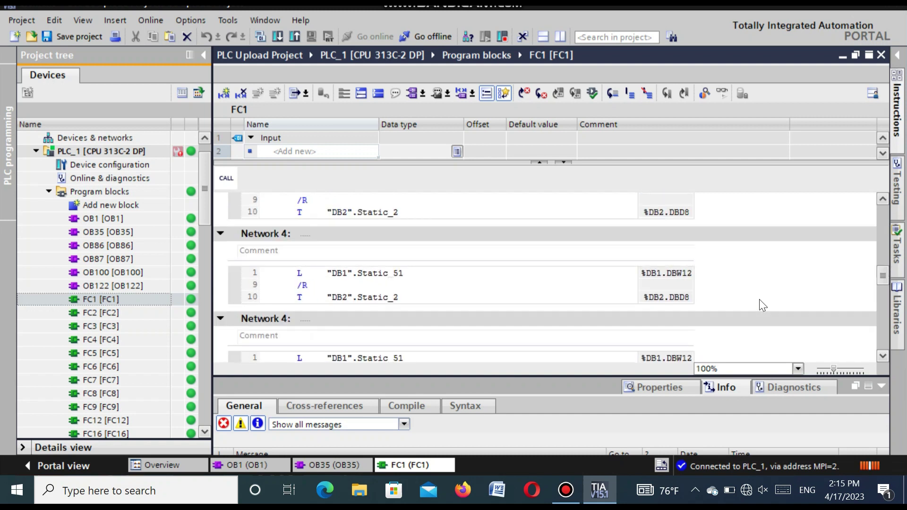
pyautogui.scroll(8, 763, 305)
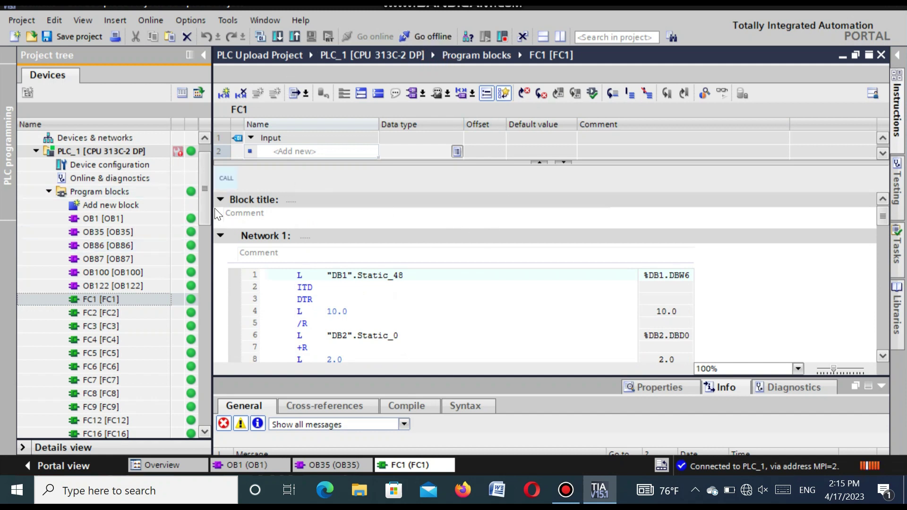
# Open OB1, save the project, and check the online status of PLC_1.
pyautogui.doubleClick(110, 220)
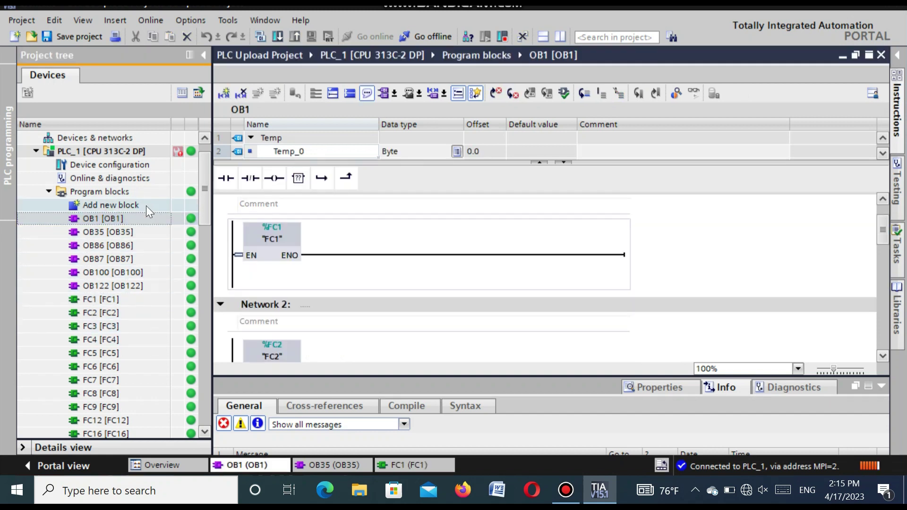
pyautogui.click(81, 36)
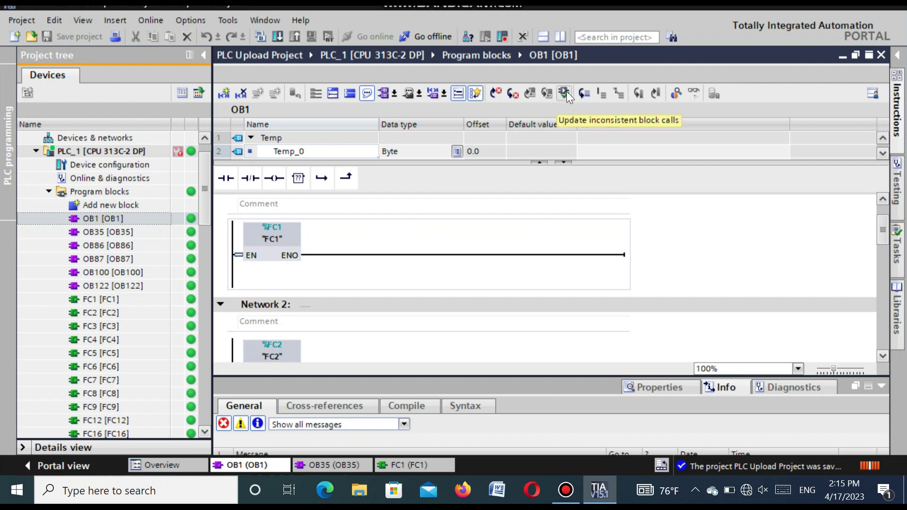
pyautogui.scroll(-5, 682, 251)
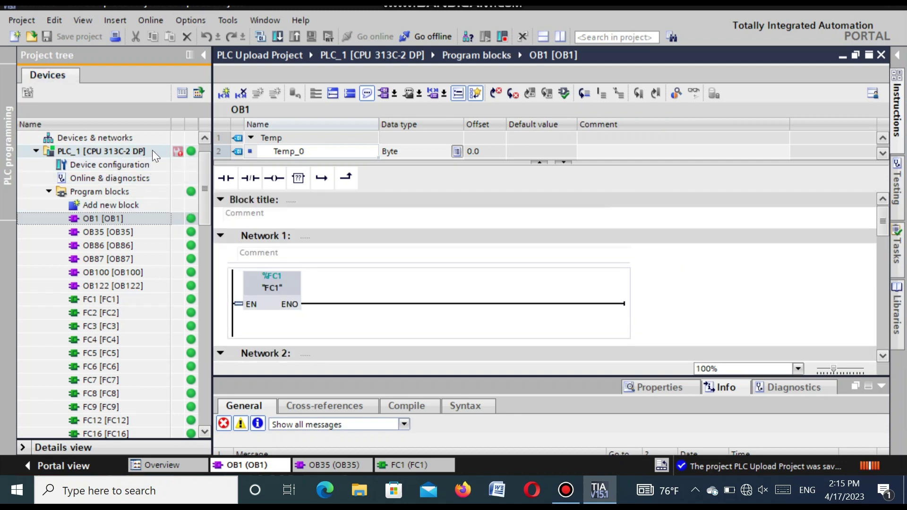
pyautogui.click(192, 153)
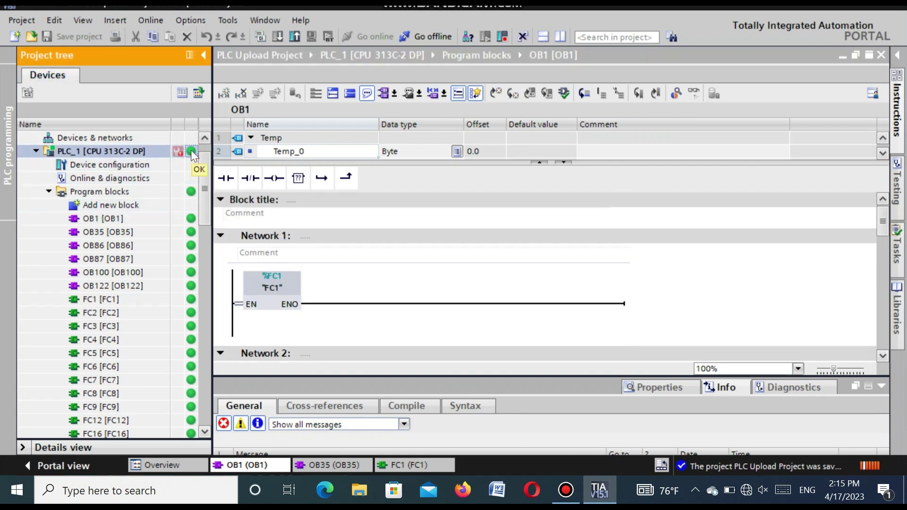